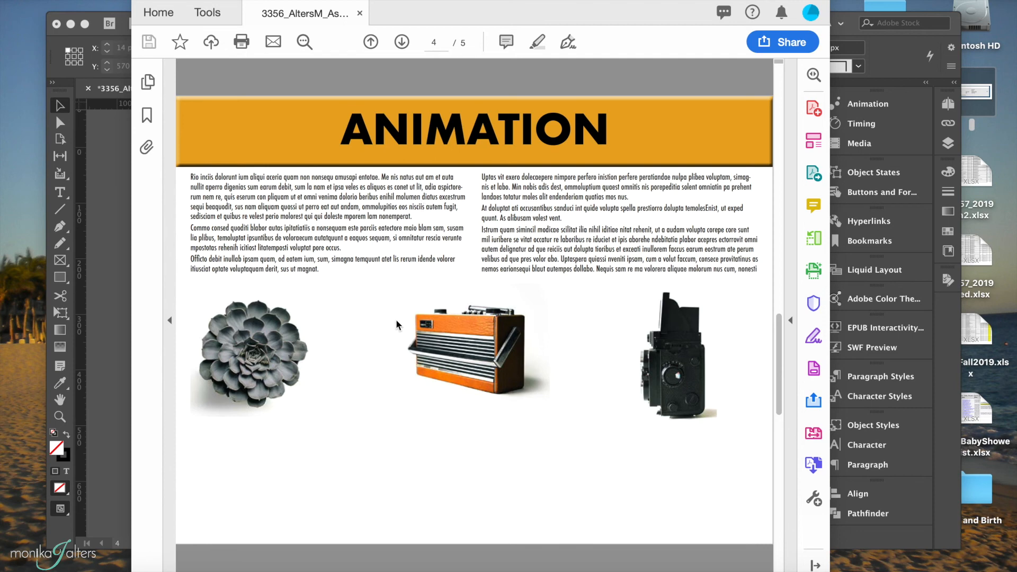
Close the PDF, return to InDesign, and draw a rectangle frame about 974 × 419 px over the area below the text columns.
{"action": "left_click", "coordinate": [360, 13]}
{"action": "left_click", "coordinate": [104, 142]}
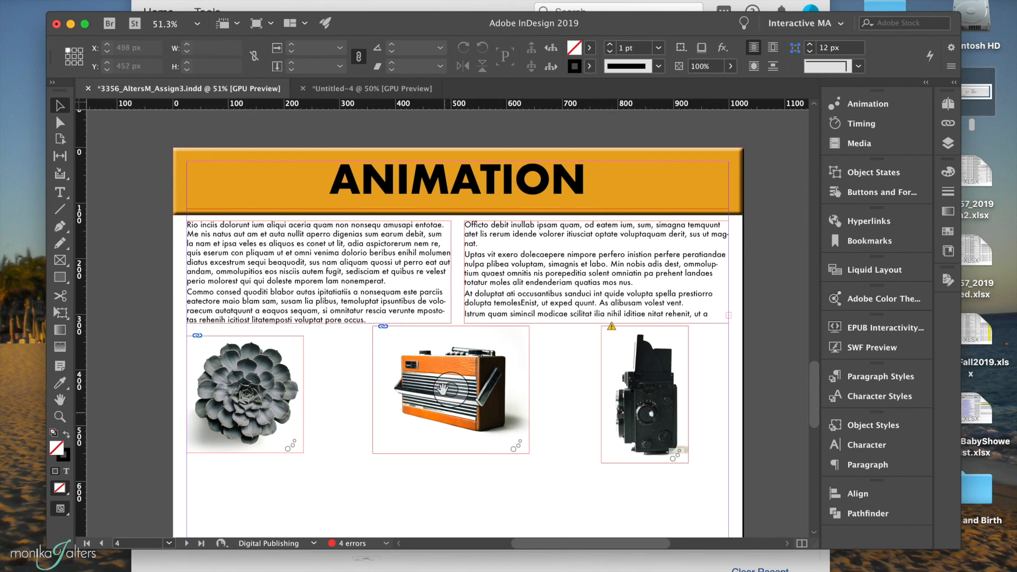
{"action": "scroll", "coordinate": [419, 393], "scroll_direction": "down", "scroll_amount": 4}
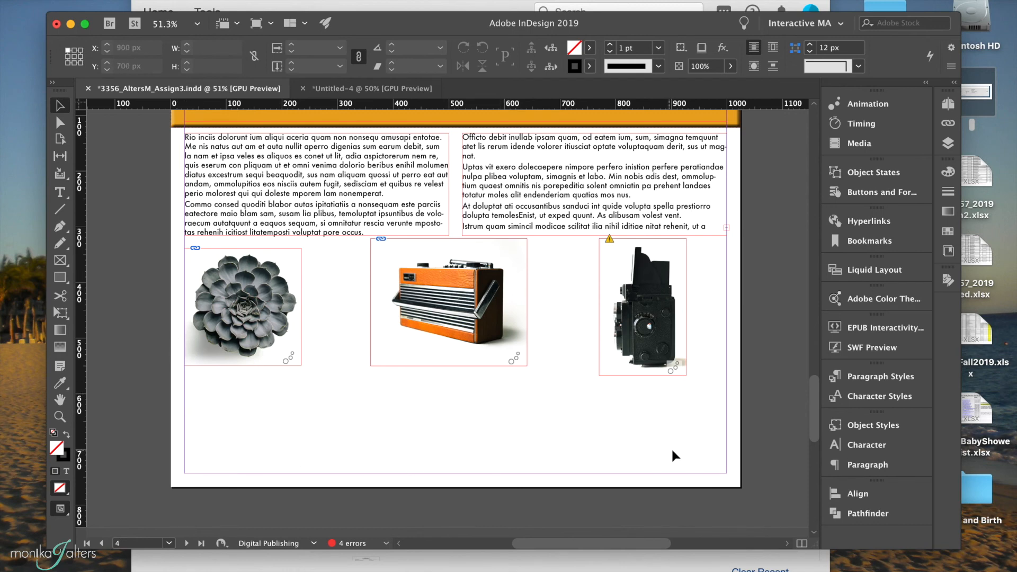
{"action": "left_click", "coordinate": [59, 260]}
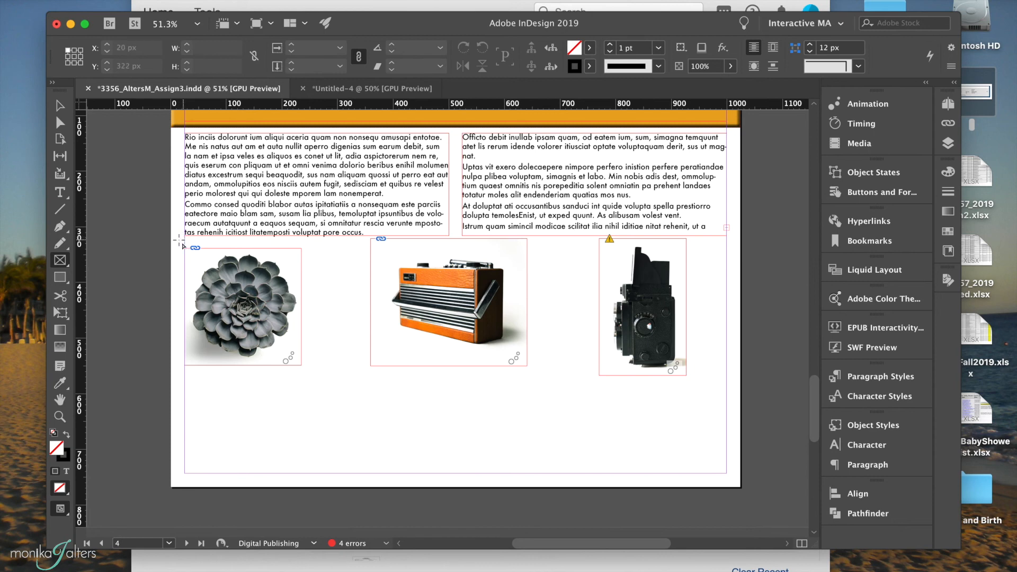
{"action": "left_click_drag", "start_coordinate": [188, 245], "coordinate": [727, 473]}
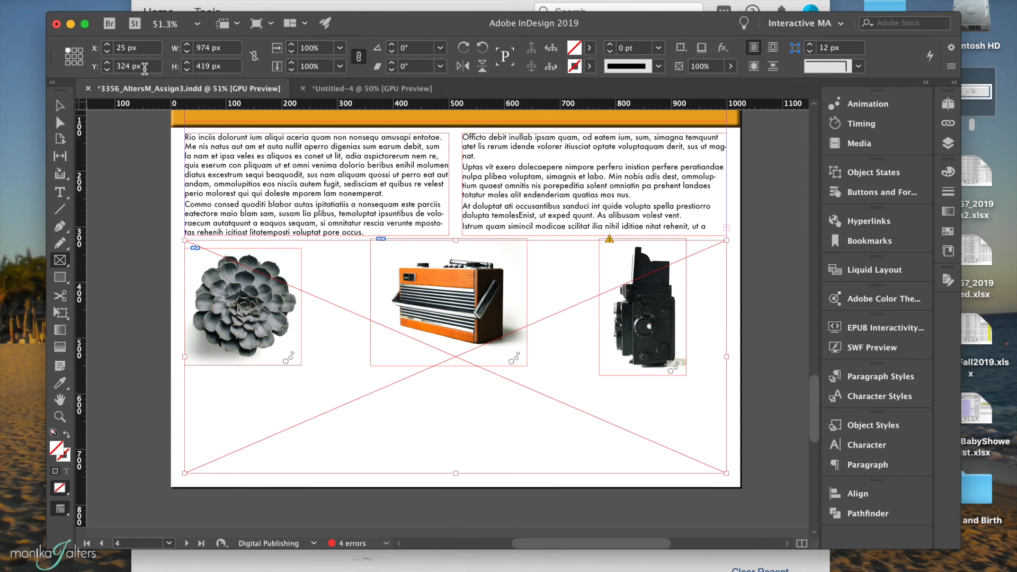
Start a new web document with a width of 1000 px and a height of 420 px.
{"action": "key", "text": "super+n"}
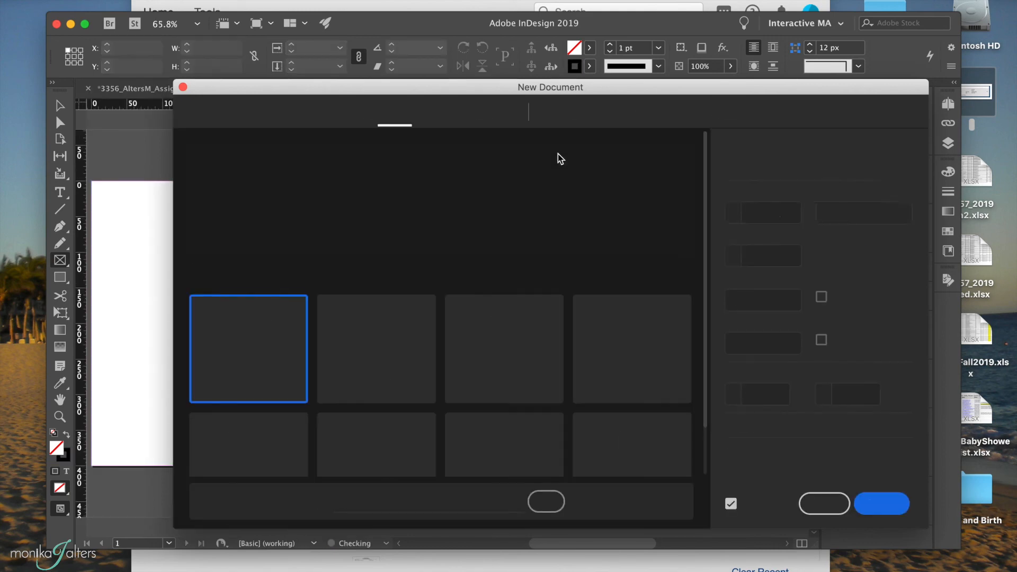
{"action": "left_click", "coordinate": [647, 114]}
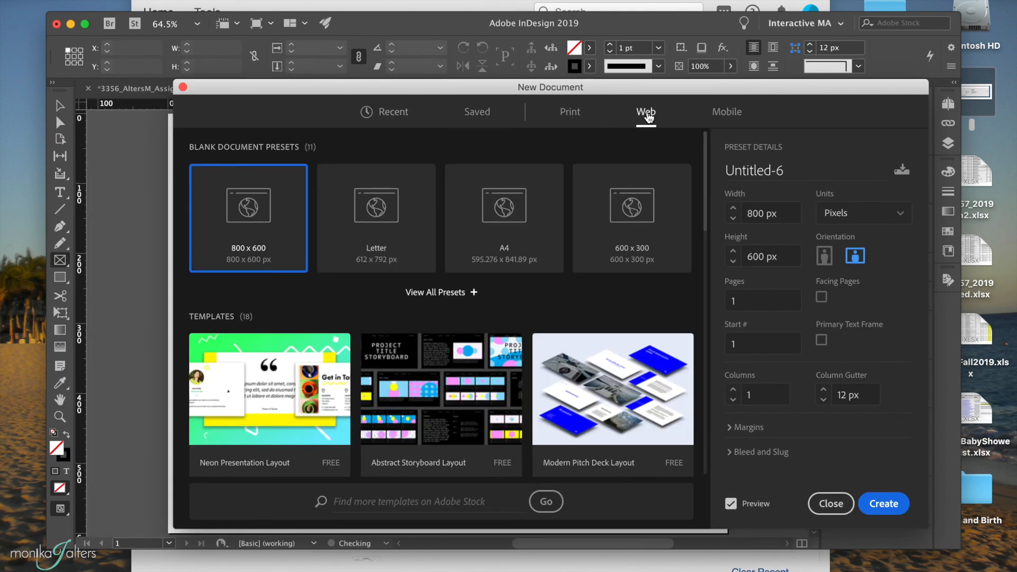
{"action": "left_click", "coordinate": [761, 214]}
{"action": "triple_click", "coordinate": [761, 214]}
{"action": "type", "text": "100"}
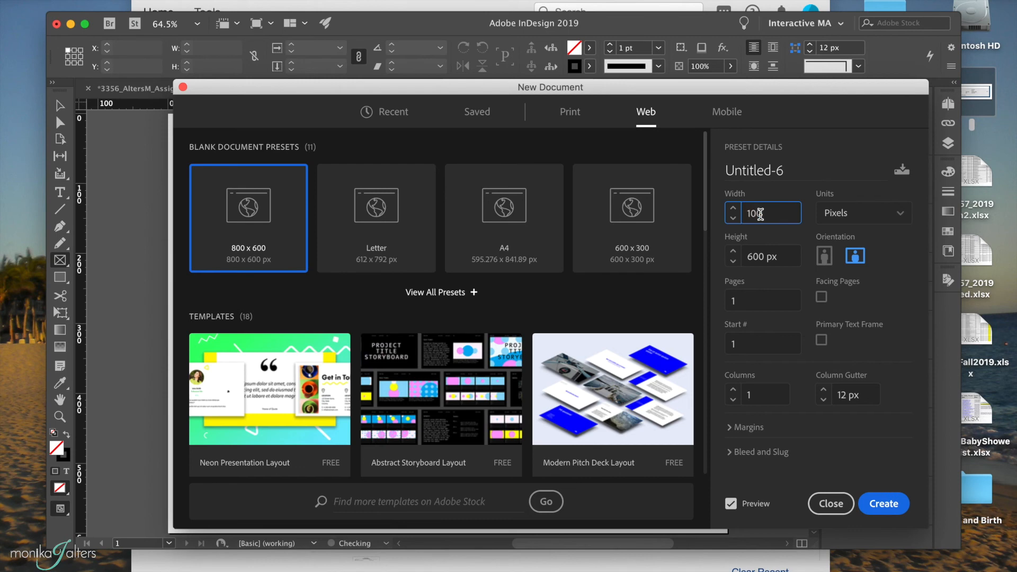
{"action": "type", "text": "0"}
{"action": "left_click", "coordinate": [756, 258]}
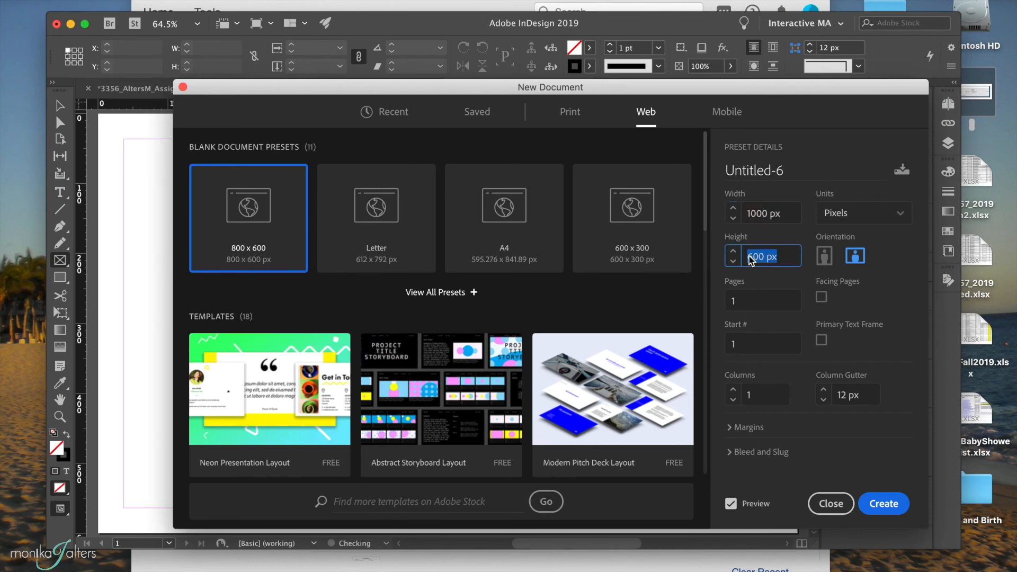
{"action": "type", "text": "420"}
{"action": "left_click", "coordinate": [873, 293]}
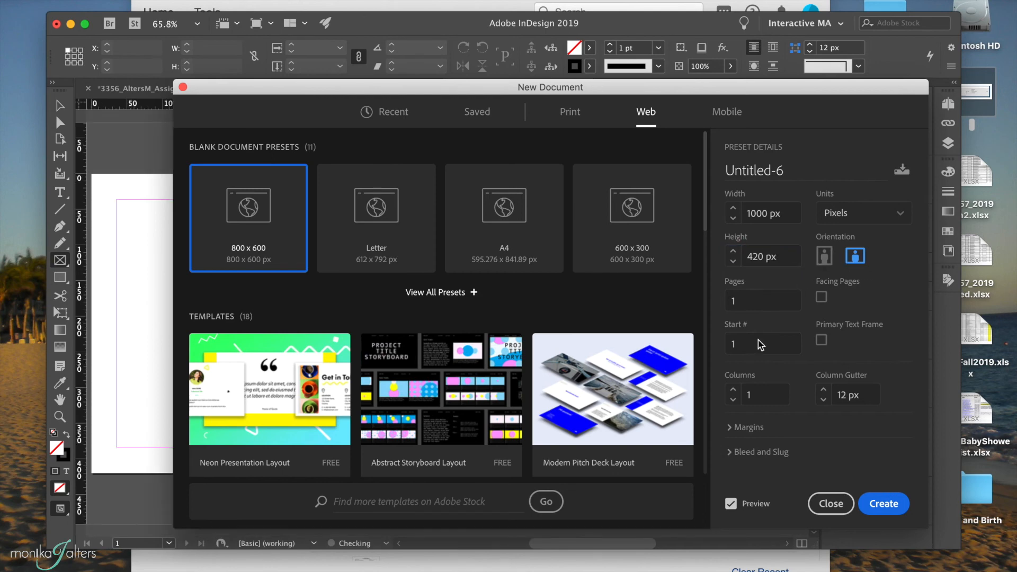
Set all page margins to 0 px and create the document.
{"action": "left_click", "coordinate": [734, 429]}
{"action": "left_click", "coordinate": [751, 399]}
{"action": "type", "text": "0"}
{"action": "key", "text": "Tab"}
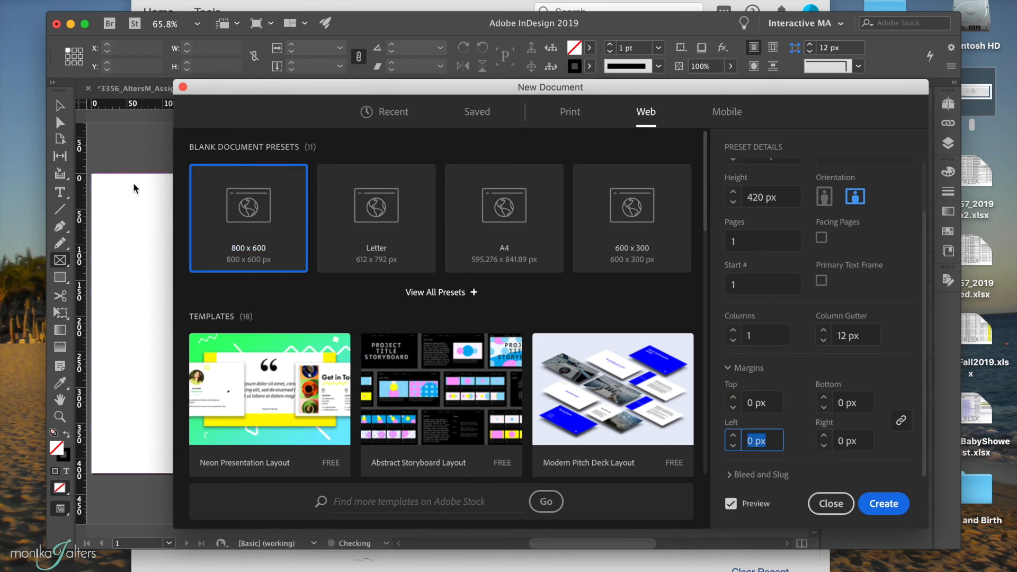
{"action": "left_click", "coordinate": [884, 503]}
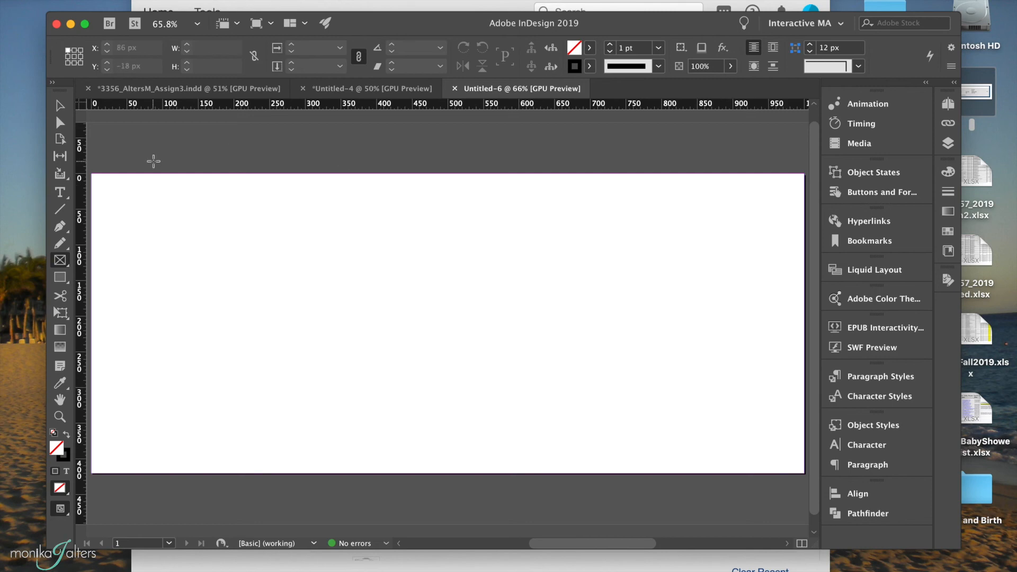
Draw a rectangle frame about 178 × 173 px near the page's left side and duplicate it twice to make a row of three.
{"action": "left_click_drag", "start_coordinate": [167, 235], "coordinate": [295, 358]}
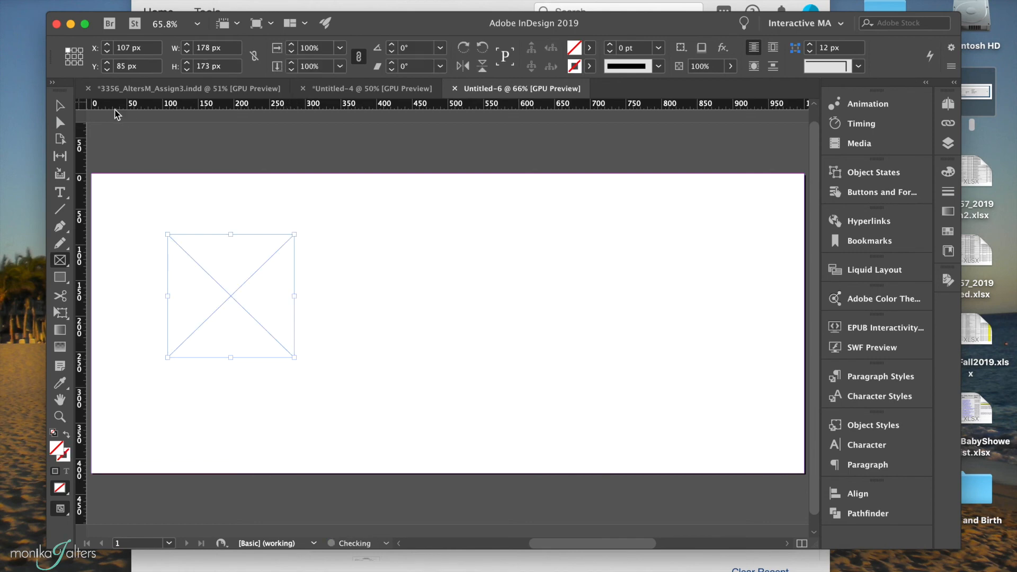
{"action": "left_click", "coordinate": [58, 106]}
{"action": "left_click_drag", "start_coordinate": [270, 326], "coordinate": [270, 315]}
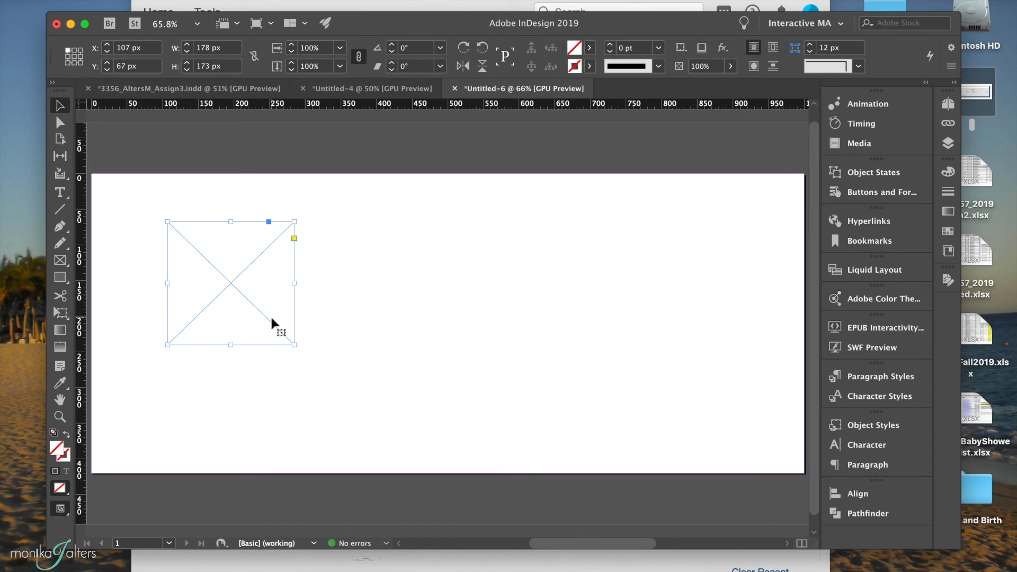
{"action": "left_click_drag", "start_coordinate": [256, 300], "coordinate": [459, 301]}
{"action": "left_click_drag", "start_coordinate": [559, 298], "coordinate": [642, 296]}
Place the succulent image DeathtoStock_Objects1.jpg from the Objects folder into the first frame.
{"action": "left_click", "coordinate": [231, 280]}
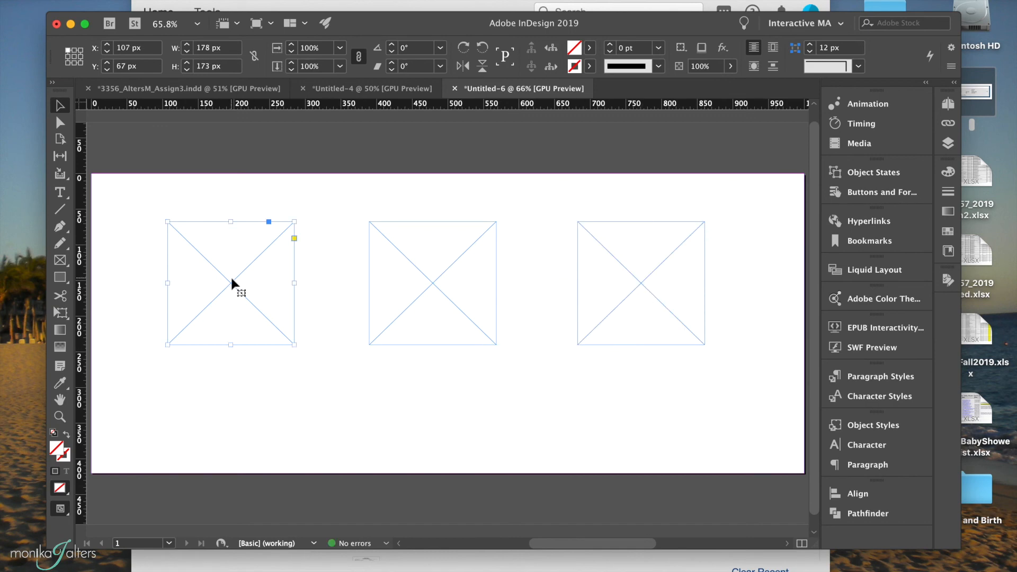
{"action": "key", "text": "super+d"}
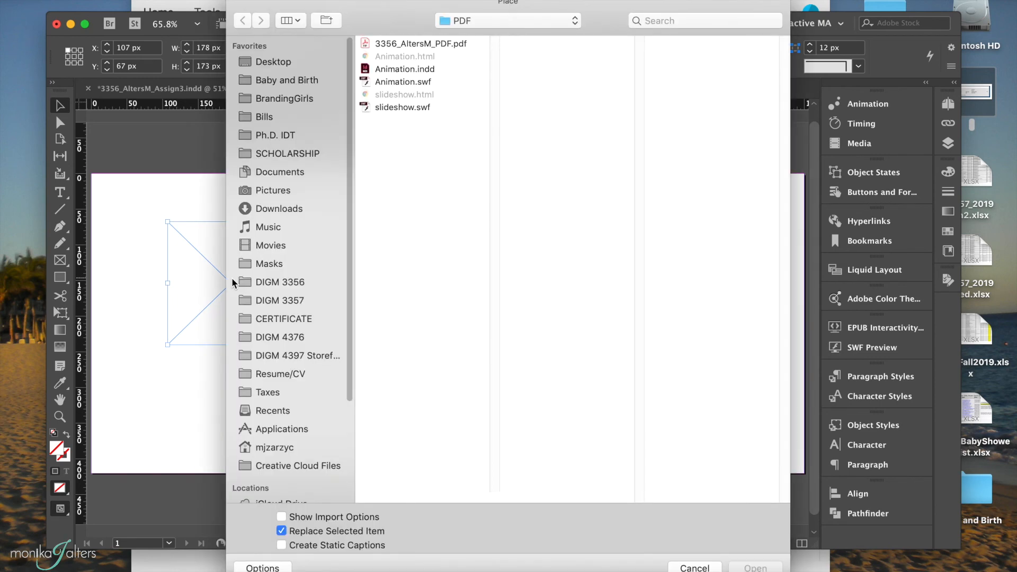
{"action": "left_click", "coordinate": [466, 23]}
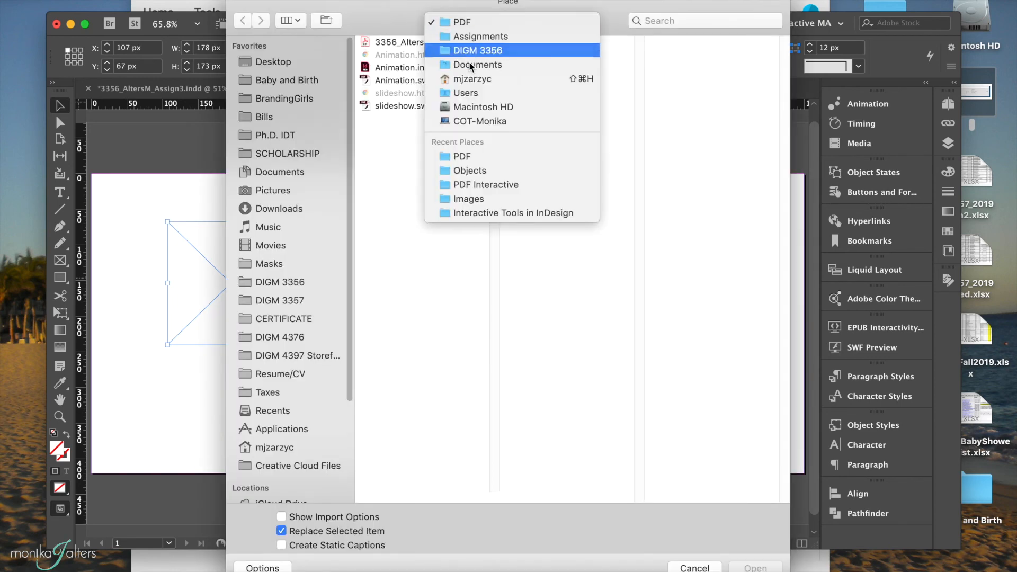
{"action": "left_click", "coordinate": [461, 171]}
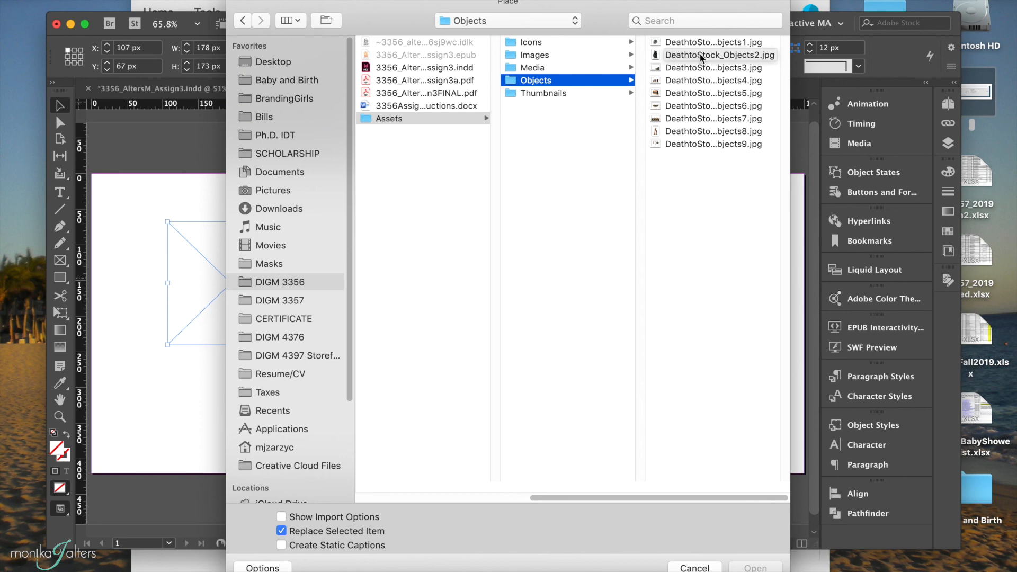
{"action": "left_click", "coordinate": [679, 43]}
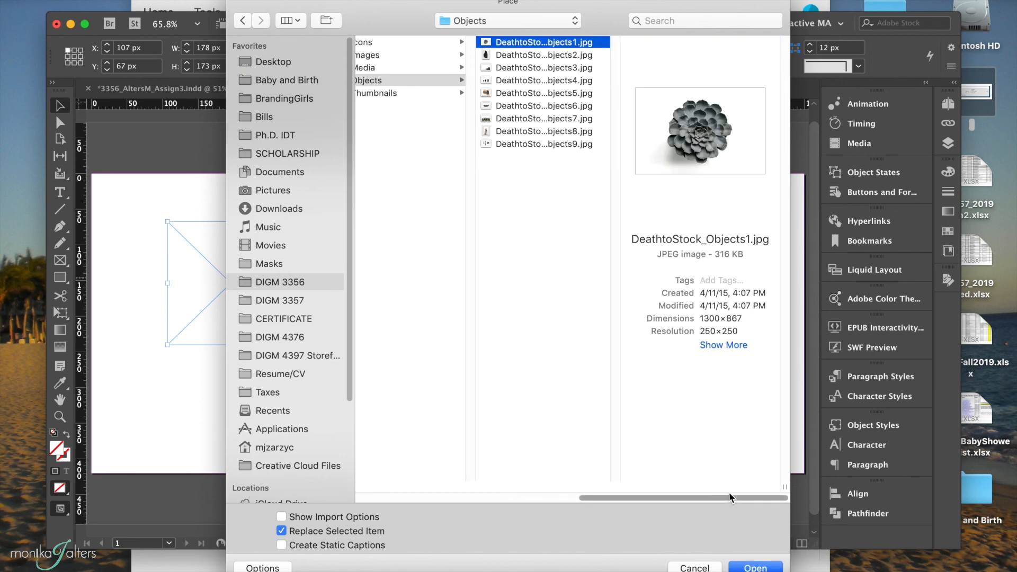
{"action": "left_click", "coordinate": [752, 567]}
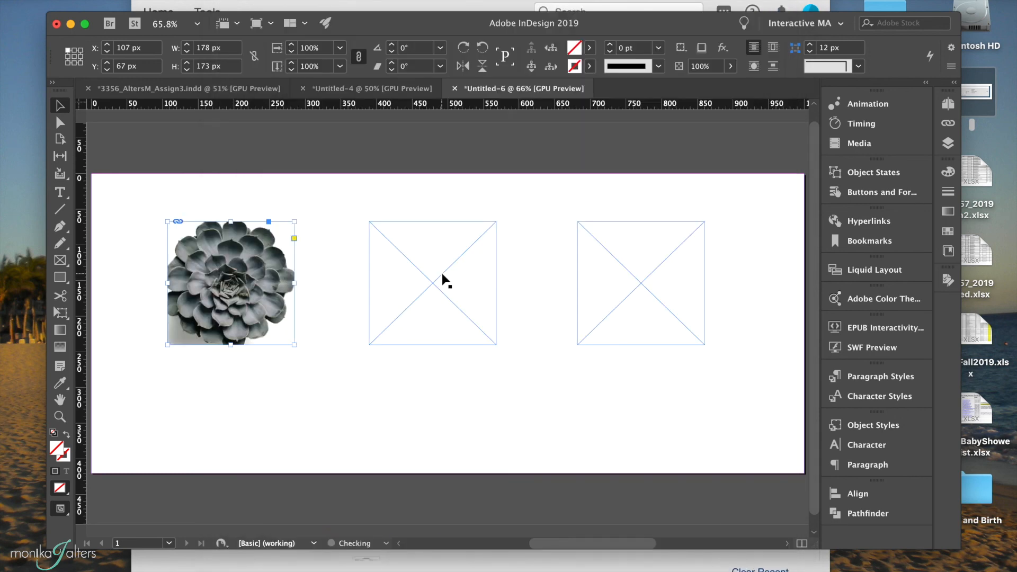
Place the radio image DeathtoStock_Objects5.jpg into the middle frame.
{"action": "left_click", "coordinate": [443, 275]}
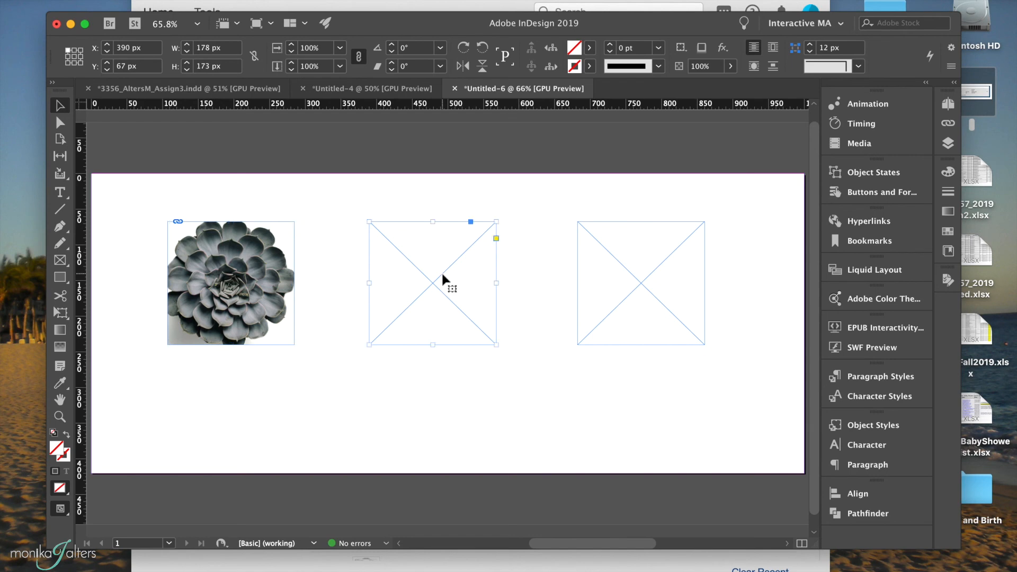
{"action": "key", "text": "super+d"}
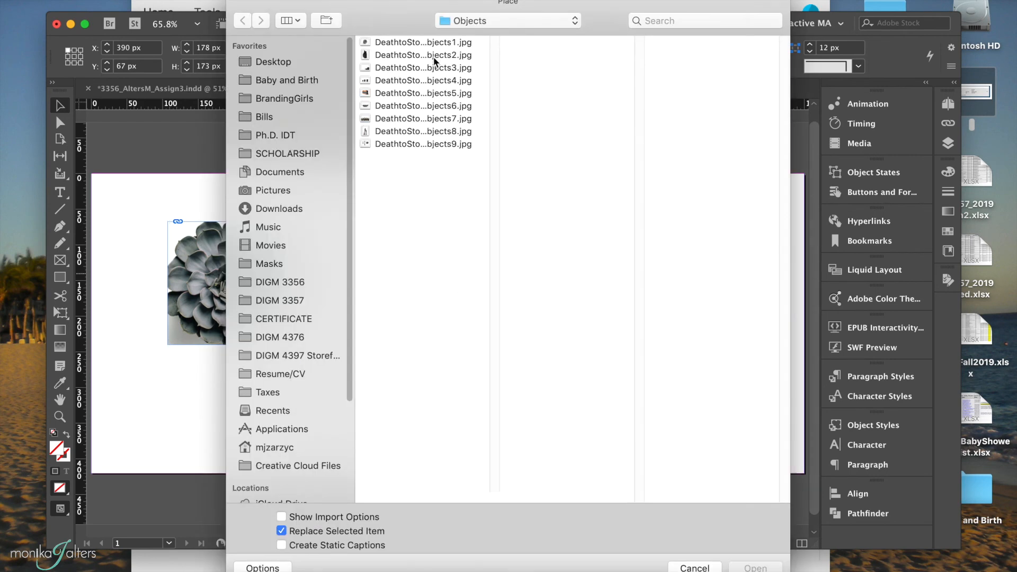
{"action": "left_click", "coordinate": [406, 94]}
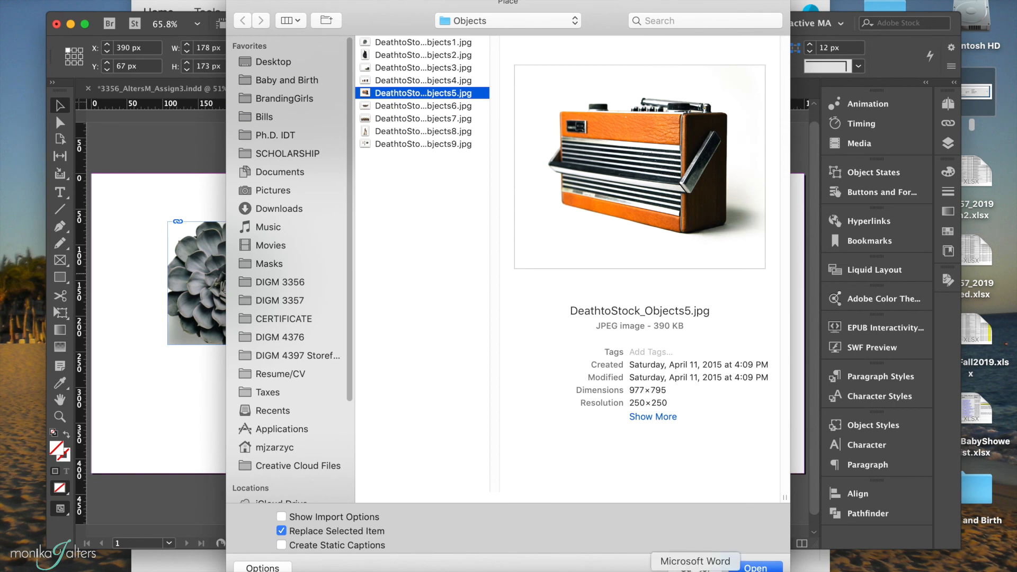
{"action": "left_click", "coordinate": [756, 567]}
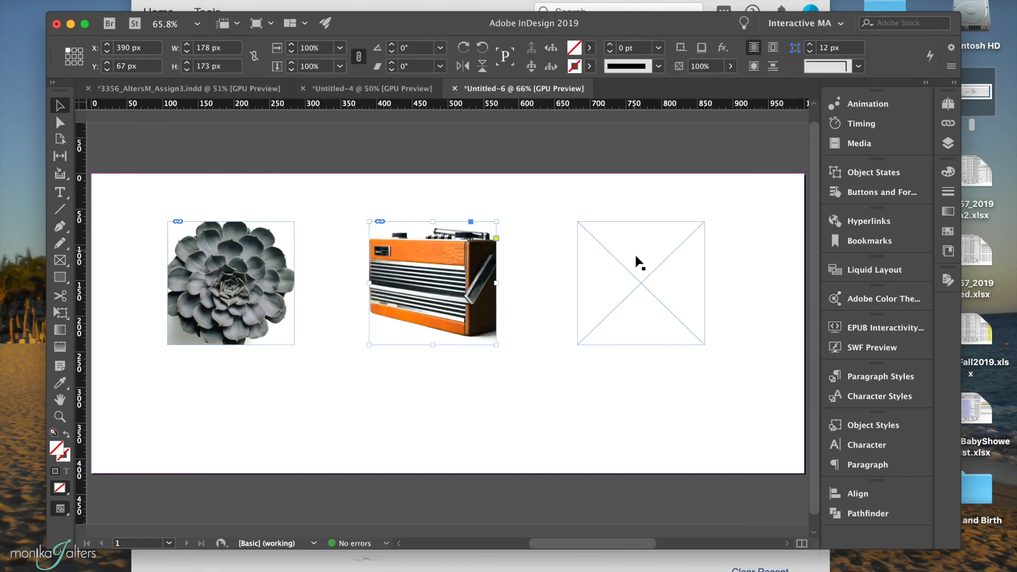
Place the camera image, the second JPG in the Objects folder, into the third frame.
{"action": "right_click", "coordinate": [642, 278]}
{"action": "key", "text": "Escape"}
{"action": "left_click", "coordinate": [626, 280]}
{"action": "right_click", "coordinate": [624, 279]}
{"action": "mouse_move", "coordinate": [643, 281]}
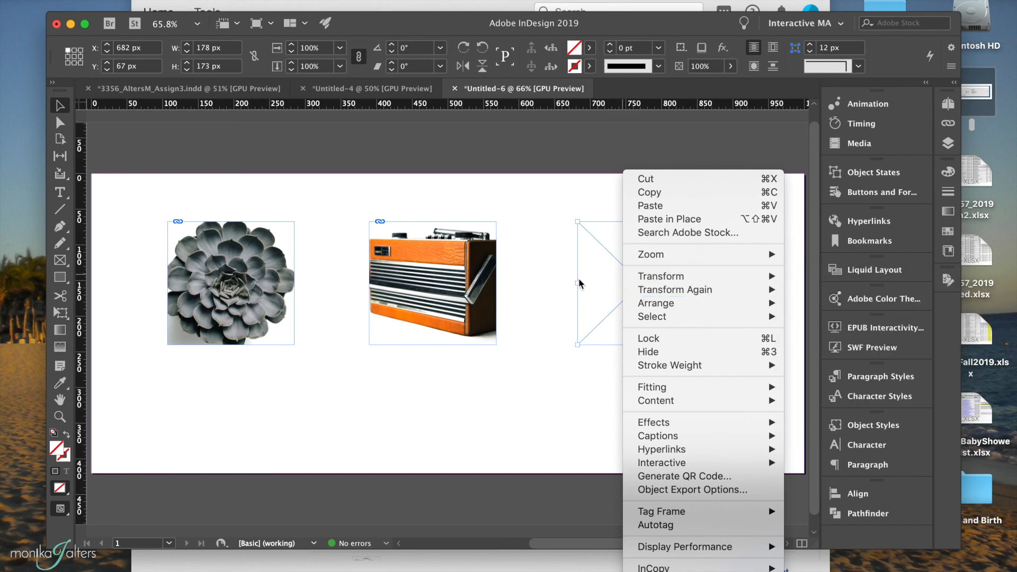
{"action": "key", "text": "Escape"}
{"action": "key", "text": "super+d"}
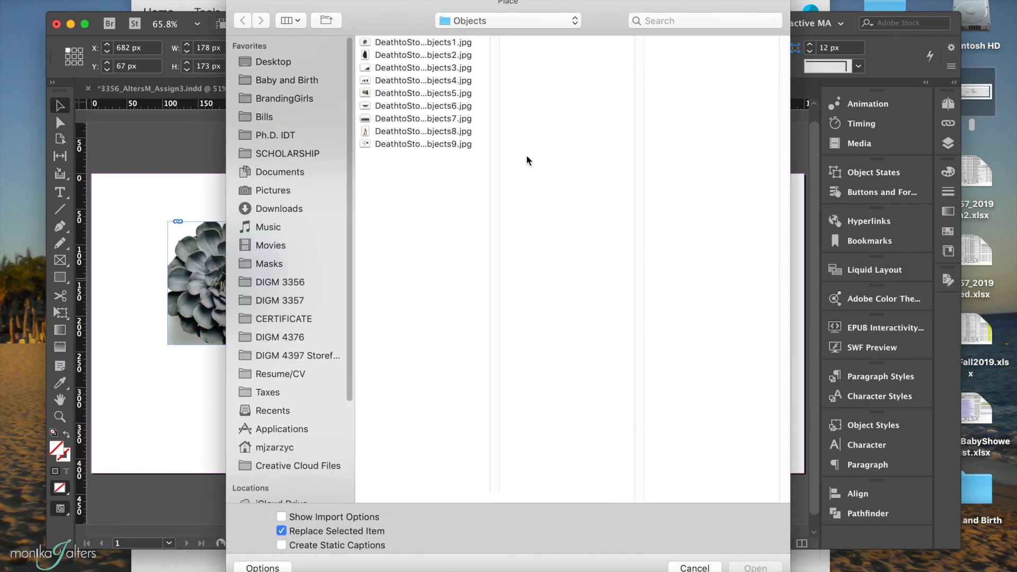
{"action": "left_click", "coordinate": [443, 54]}
{"action": "left_click", "coordinate": [763, 567]}
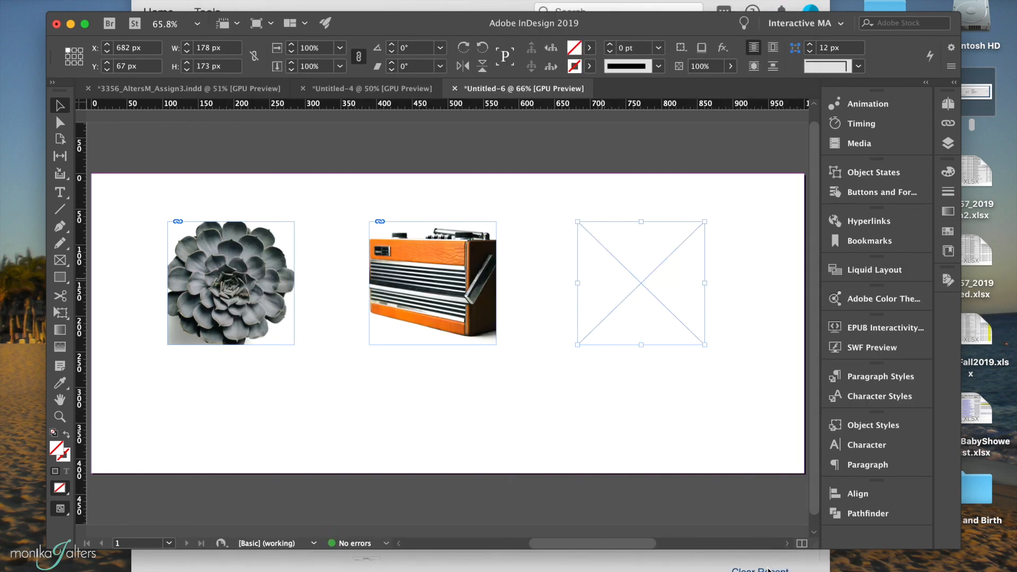
Enlarge the succulent's frame on all sides to uncover the cropped edges of the plant.
{"action": "left_click", "coordinate": [254, 251]}
{"action": "left_click_drag", "start_coordinate": [294, 345], "coordinate": [301, 359]}
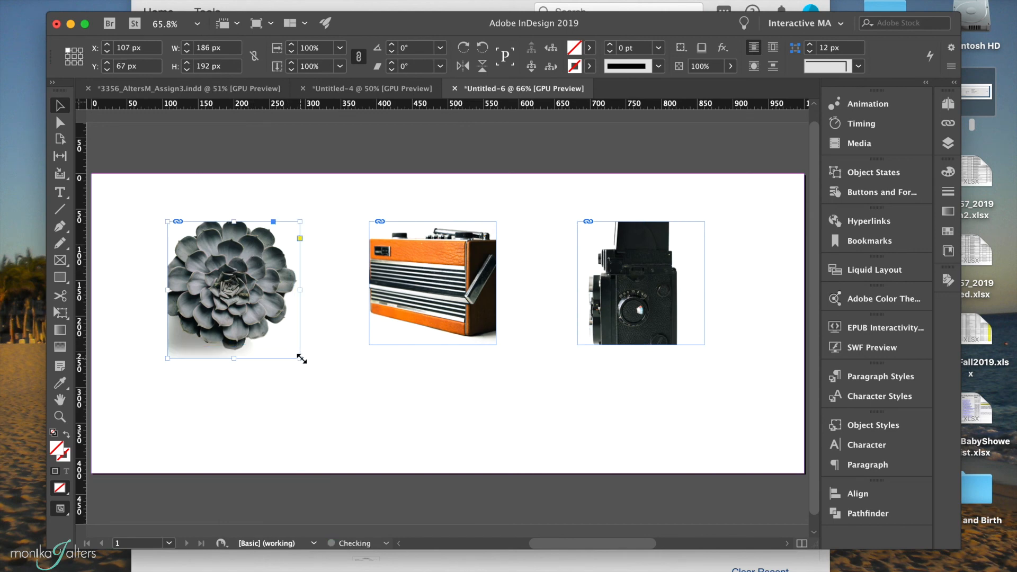
{"action": "left_click_drag", "start_coordinate": [167, 290], "coordinate": [160, 290]}
{"action": "left_click_drag", "start_coordinate": [230, 222], "coordinate": [231, 218]}
Enlarge the radio's frame to about 214 × 186 px to uncover the whole radio.
{"action": "left_click", "coordinate": [455, 307]}
{"action": "left_click_drag", "start_coordinate": [497, 344], "coordinate": [510, 354]}
{"action": "left_click_drag", "start_coordinate": [367, 289], "coordinate": [357, 289]}
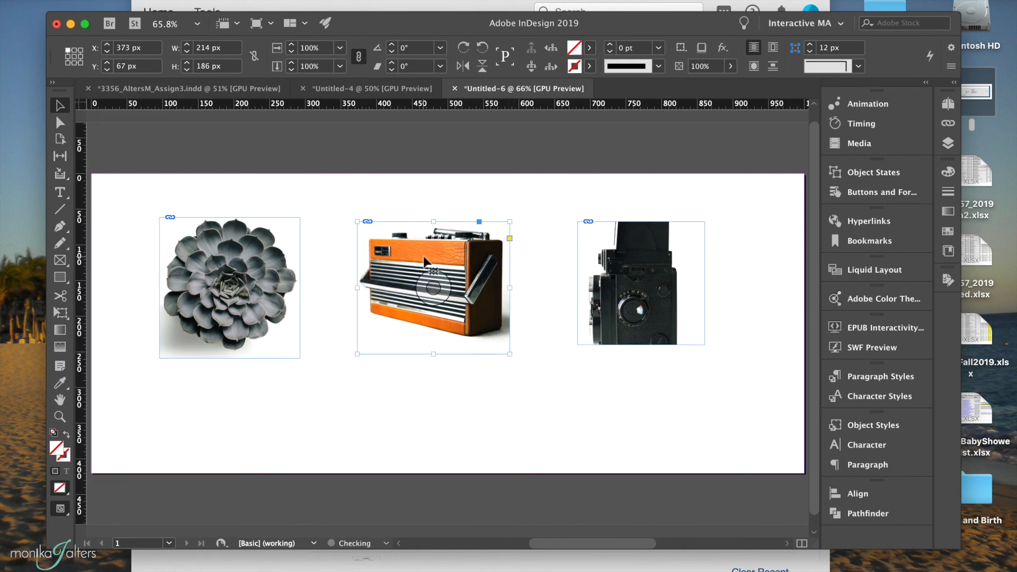
Extend the camera's frame up and down to uncover the whole camera, then scale frame and image to about 158 × 231 px.
{"action": "left_click", "coordinate": [609, 317]}
{"action": "left_click_drag", "start_coordinate": [641, 344], "coordinate": [641, 377]}
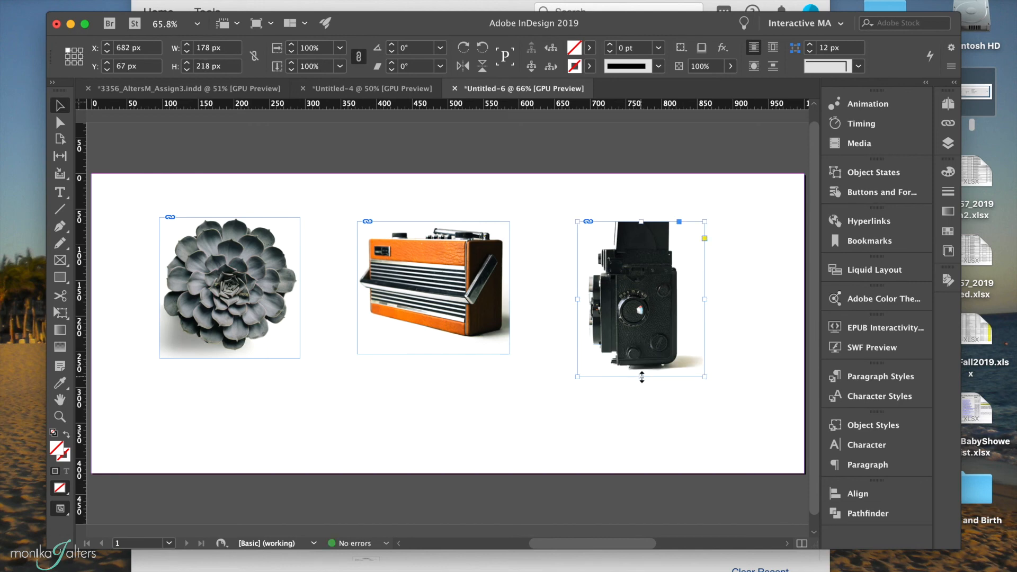
{"action": "left_click_drag", "start_coordinate": [641, 222], "coordinate": [641, 193]}
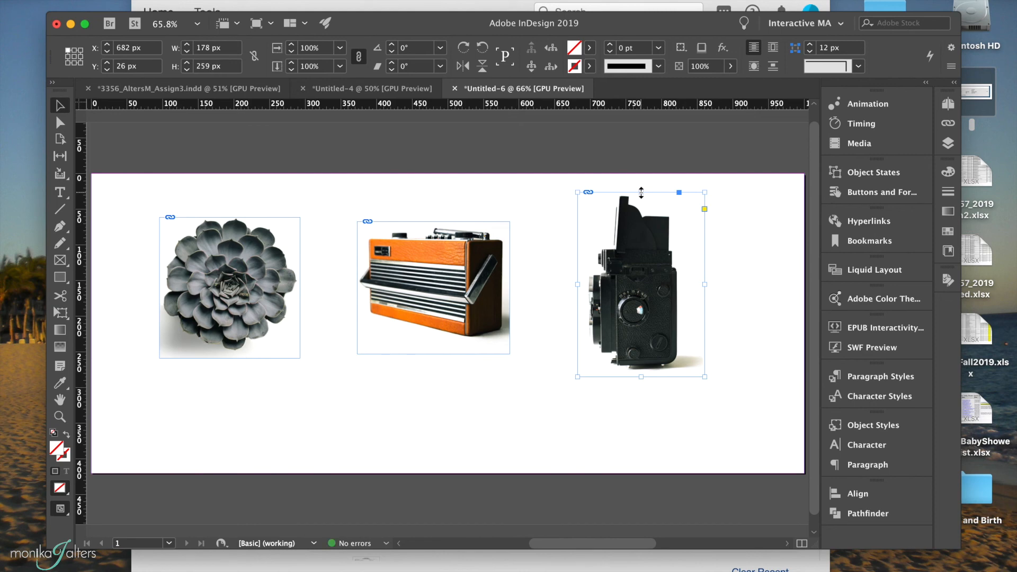
{"action": "left_click_drag", "start_coordinate": [705, 376], "coordinate": [698, 364]}
{"action": "left_click_drag", "start_coordinate": [662, 307], "coordinate": [661, 298]}
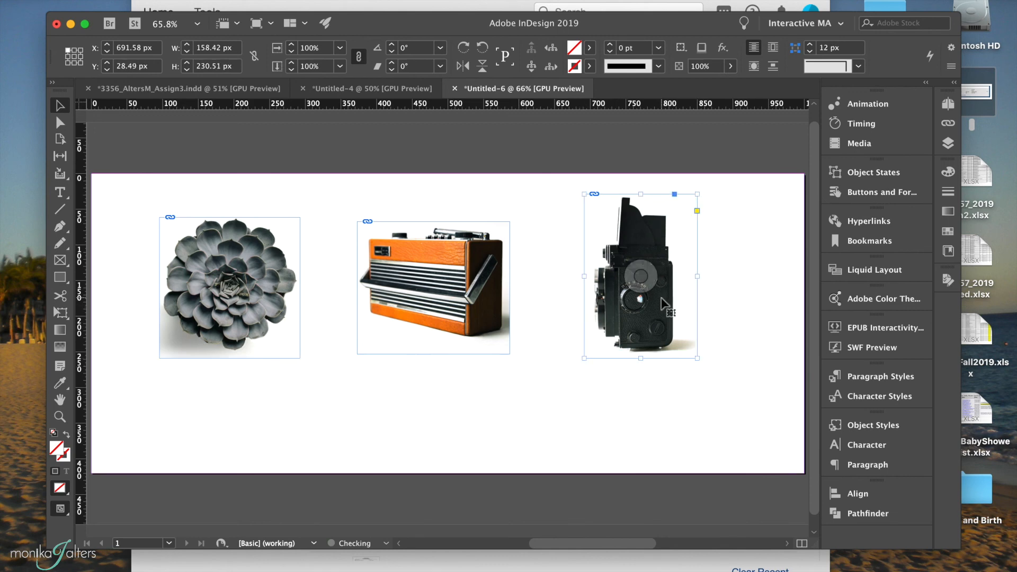
Move the radio image right to about X 393 px to even out the spacing, and deselect everything.
{"action": "left_click", "coordinate": [494, 293]}
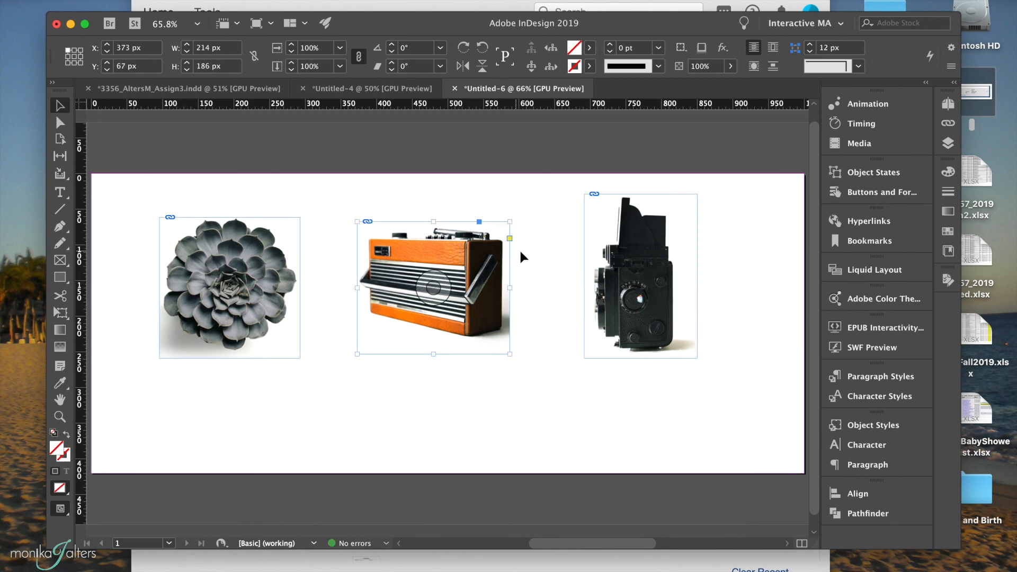
{"action": "left_click_drag", "start_coordinate": [472, 268], "coordinate": [486, 268]}
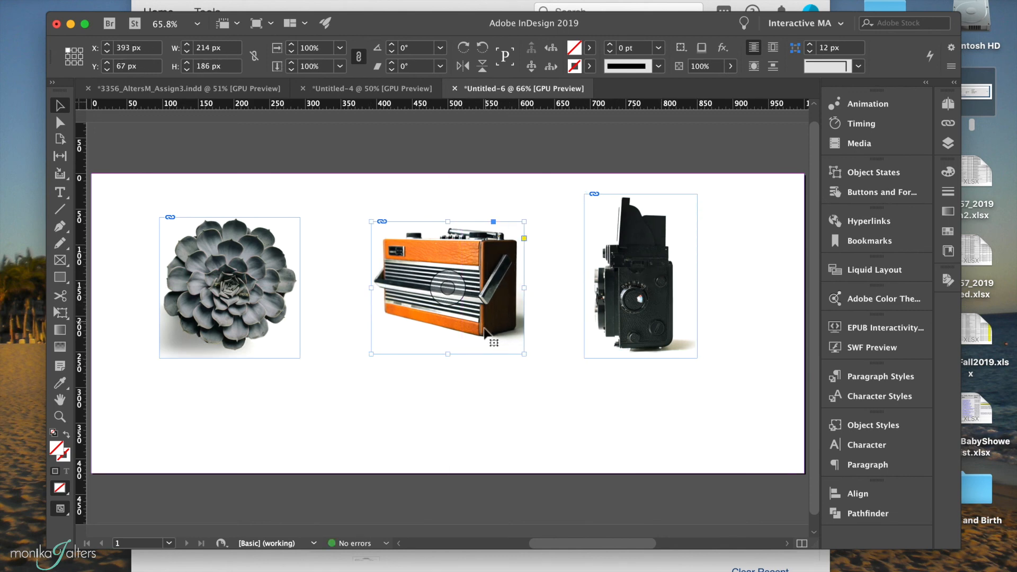
{"action": "key", "text": "super+minus"}
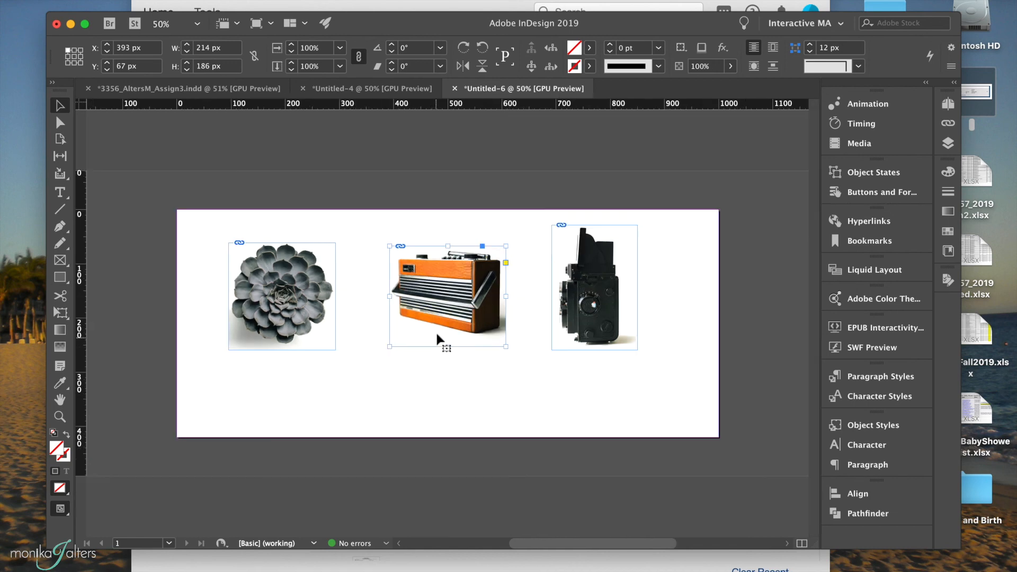
{"action": "left_click", "coordinate": [285, 309]}
{"action": "key", "text": "super+alt+c"}
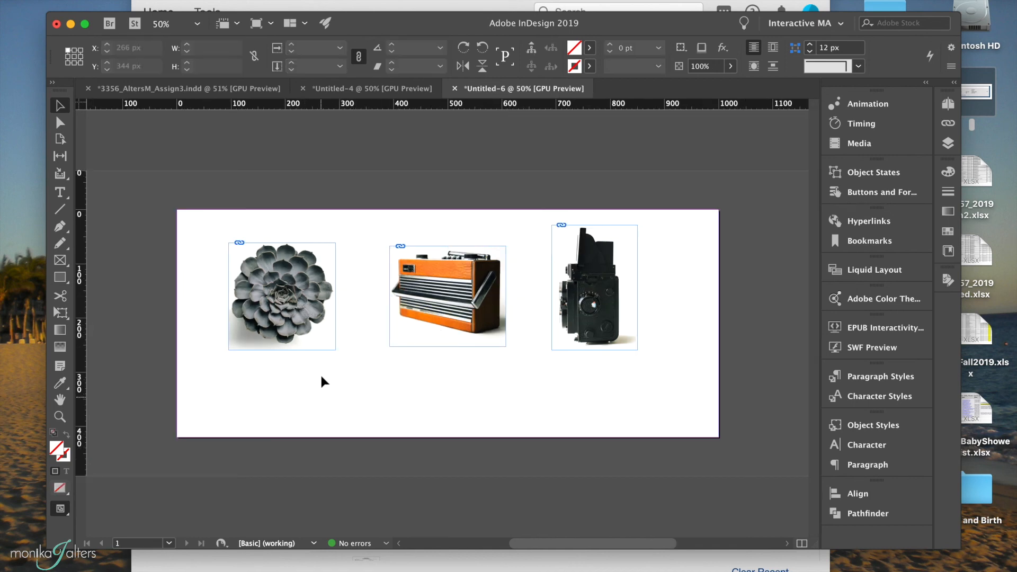
Move the succulent right to about X 111 px, then move all three images up together to Y 18 px and deselect them.
{"action": "left_click_drag", "start_coordinate": [308, 343], "coordinate": [317, 343]}
{"action": "left_click", "coordinate": [439, 375]}
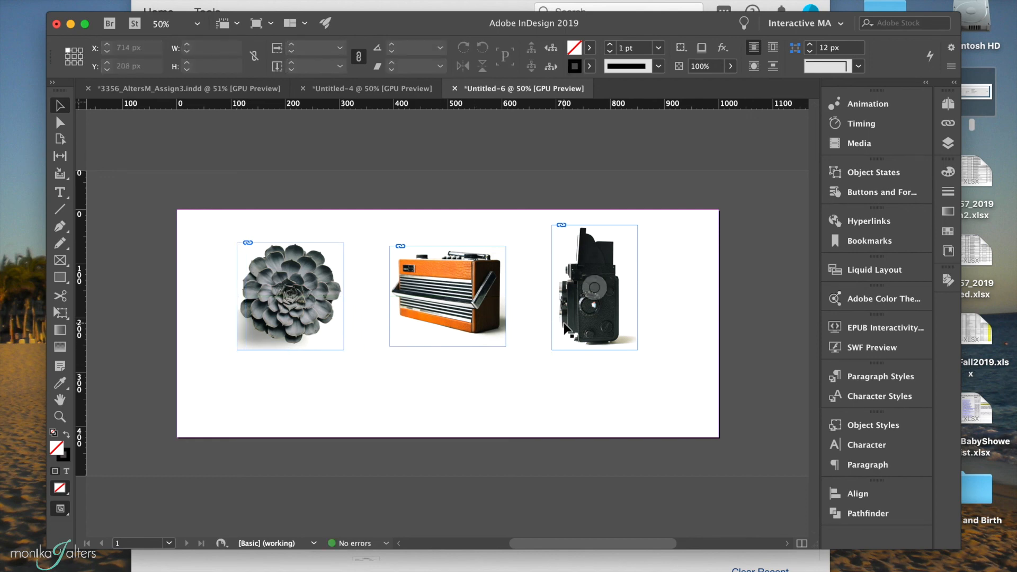
{"action": "left_click_drag", "start_coordinate": [661, 366], "coordinate": [300, 267]}
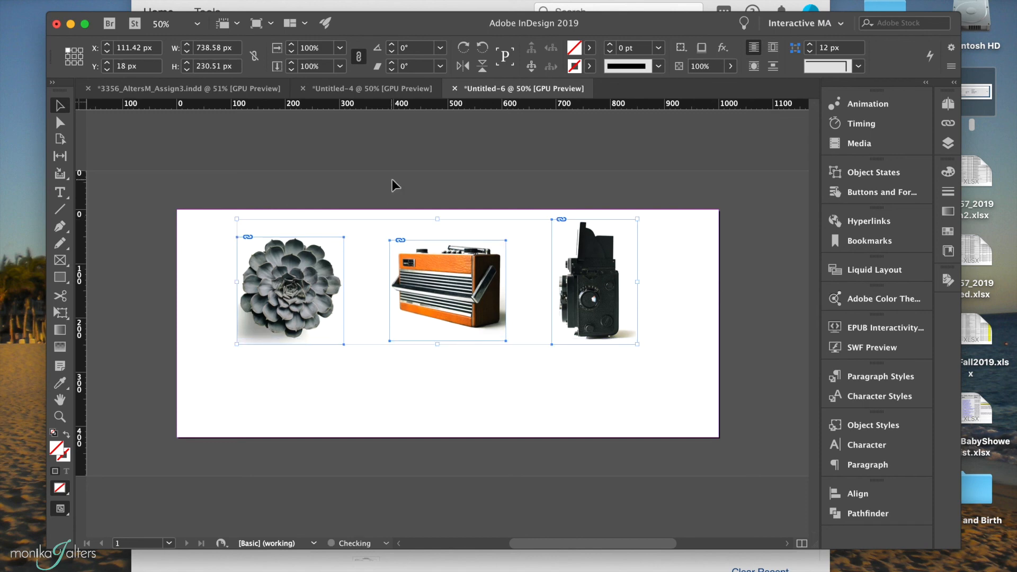
{"action": "left_click", "coordinate": [447, 374]}
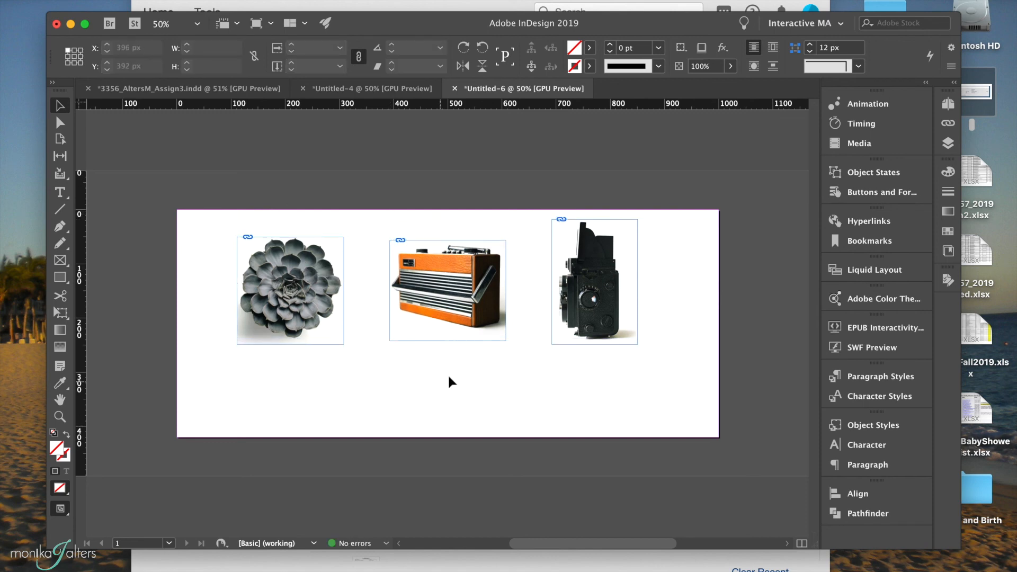
Apply the Fly in from Bottom animation preset to the succulent image and preview it.
{"action": "left_click", "coordinate": [309, 271]}
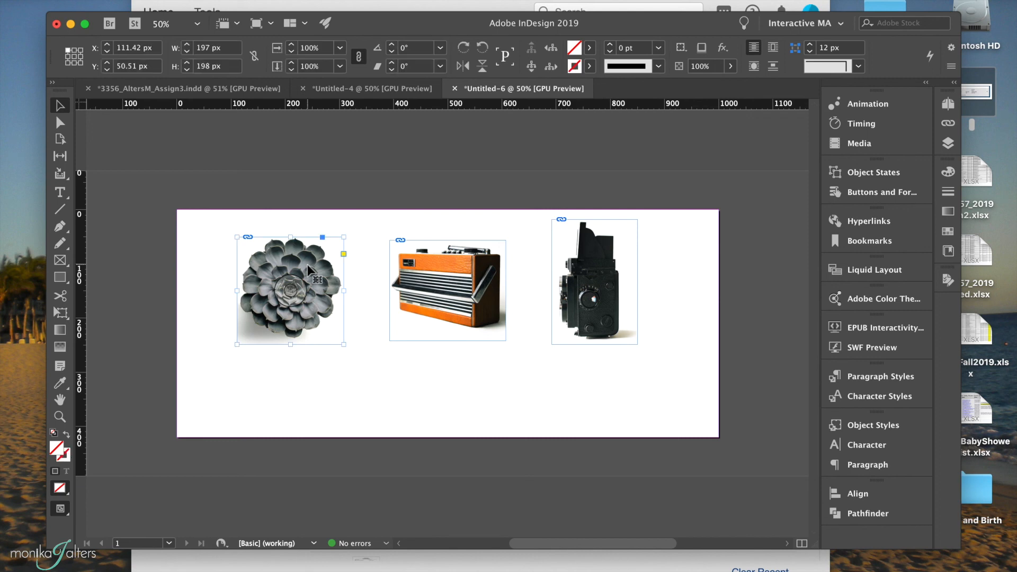
{"action": "left_click", "coordinate": [867, 103]}
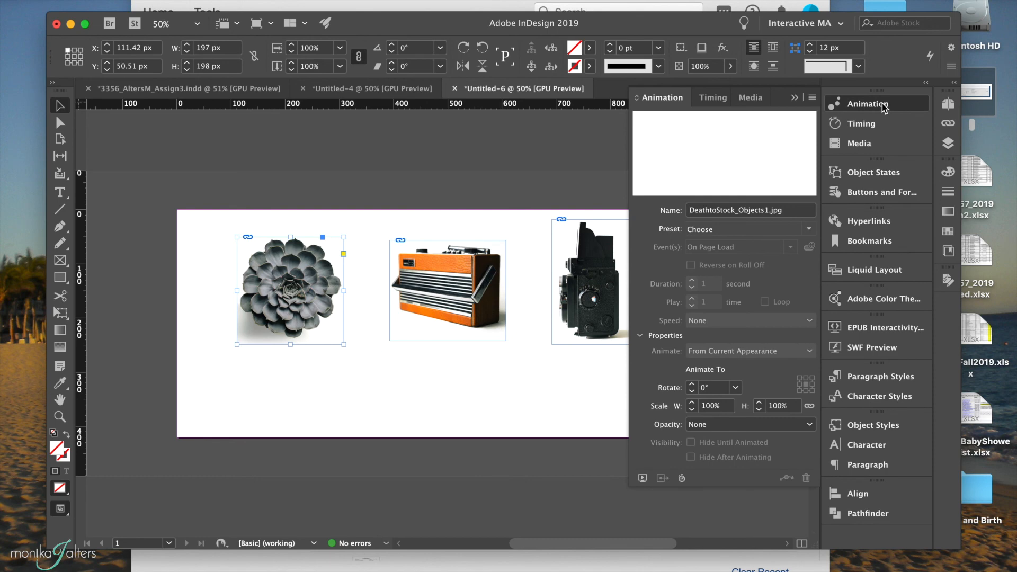
{"action": "left_click", "coordinate": [809, 229]}
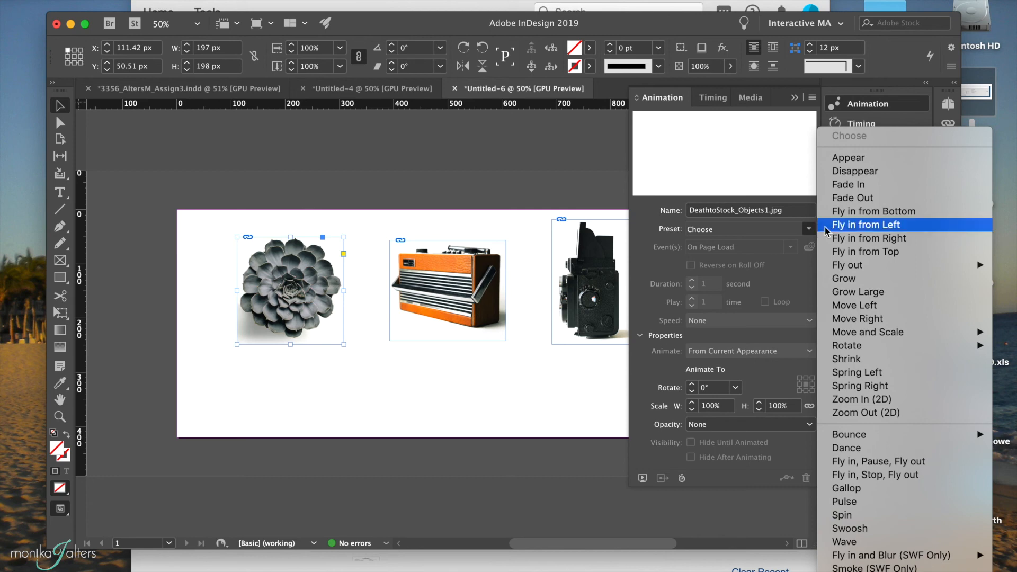
{"action": "left_click", "coordinate": [867, 216]}
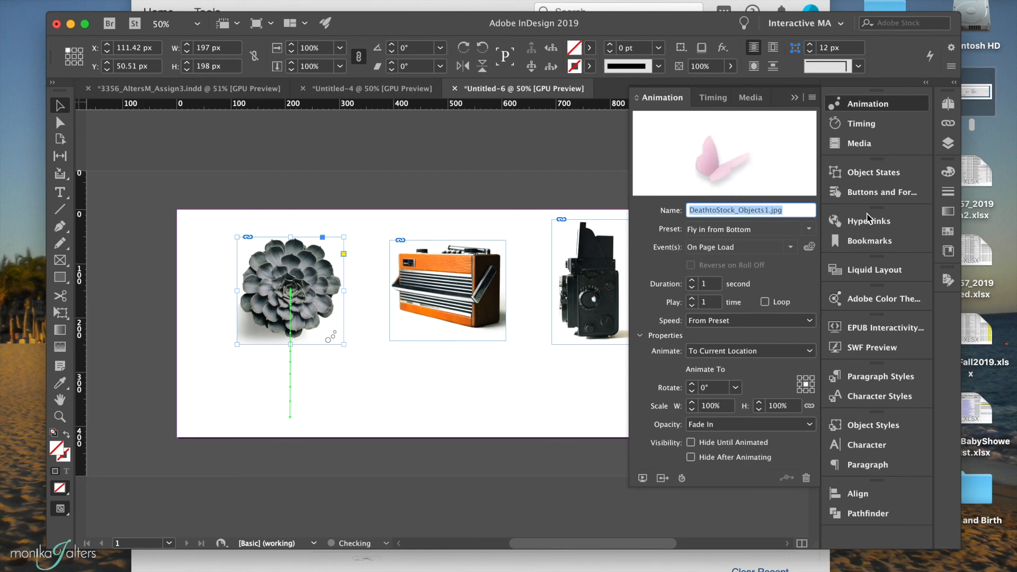
{"action": "left_click", "coordinate": [645, 478]}
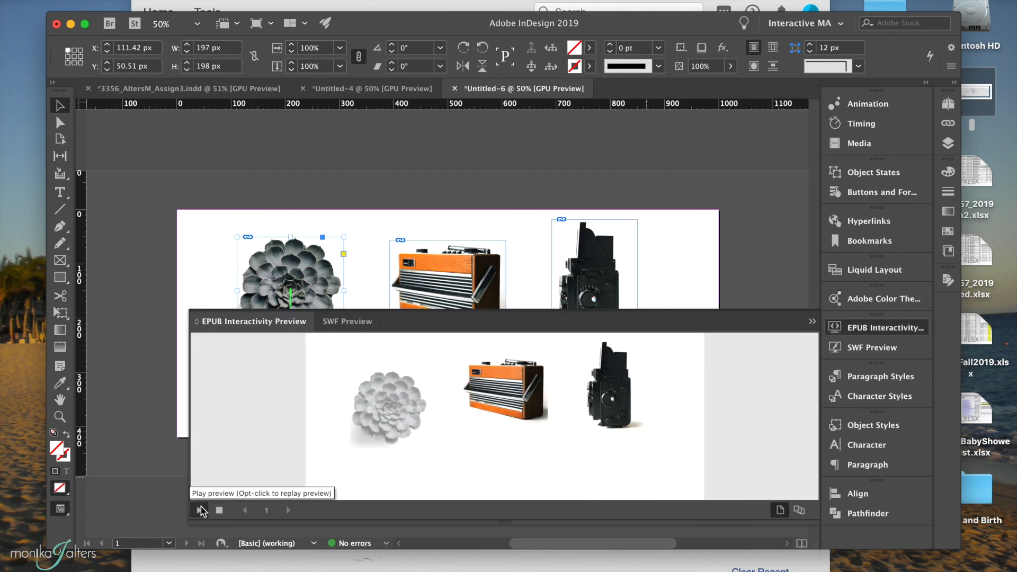
{"action": "left_click", "coordinate": [813, 322]}
Apply the Gallop animation preset to the radio image and set its opacity to Fade In.
{"action": "left_click", "coordinate": [433, 286]}
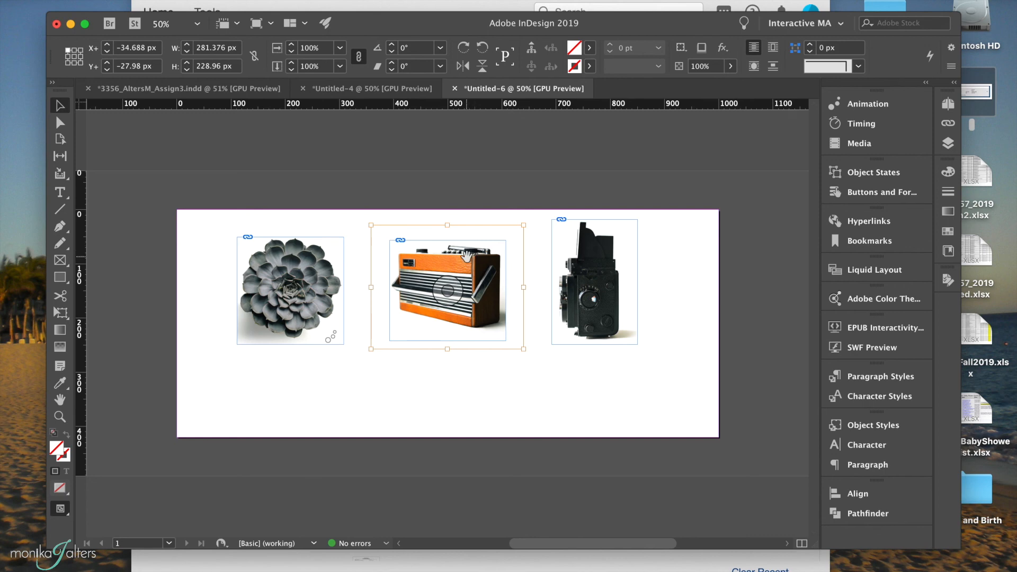
{"action": "left_click", "coordinate": [404, 401]}
{"action": "left_click", "coordinate": [439, 339]}
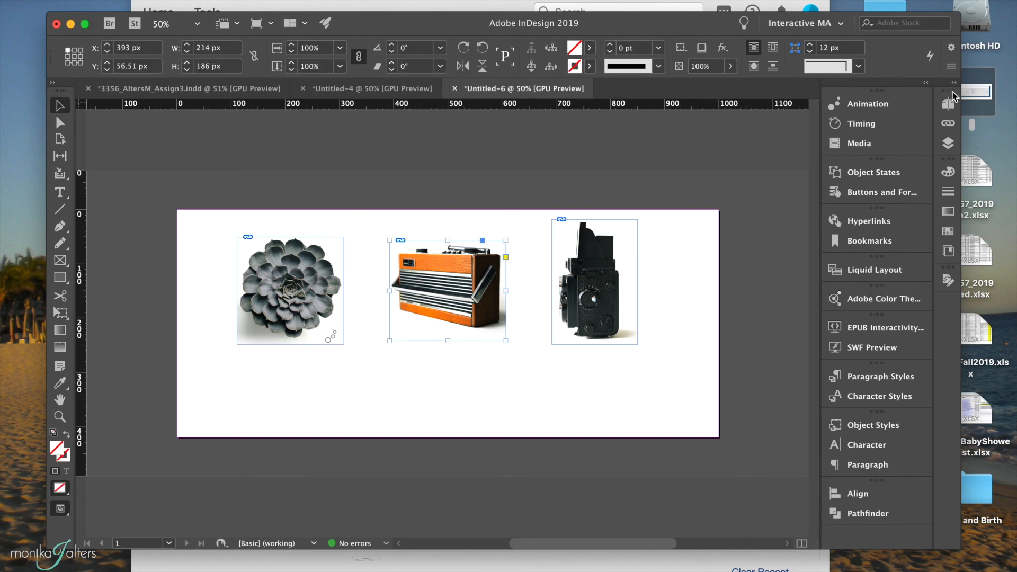
{"action": "left_click", "coordinate": [894, 104]}
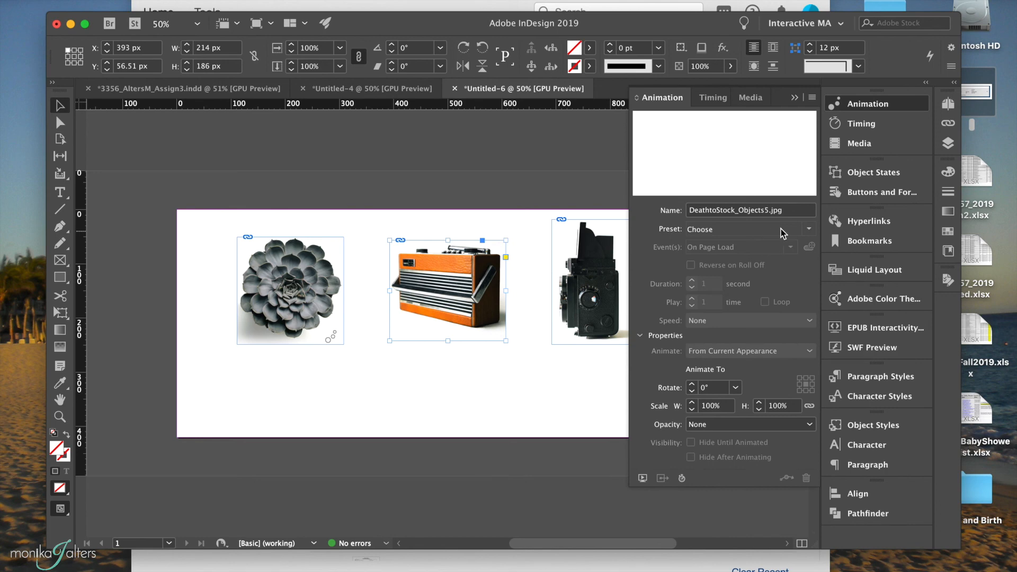
{"action": "left_click", "coordinate": [804, 232]}
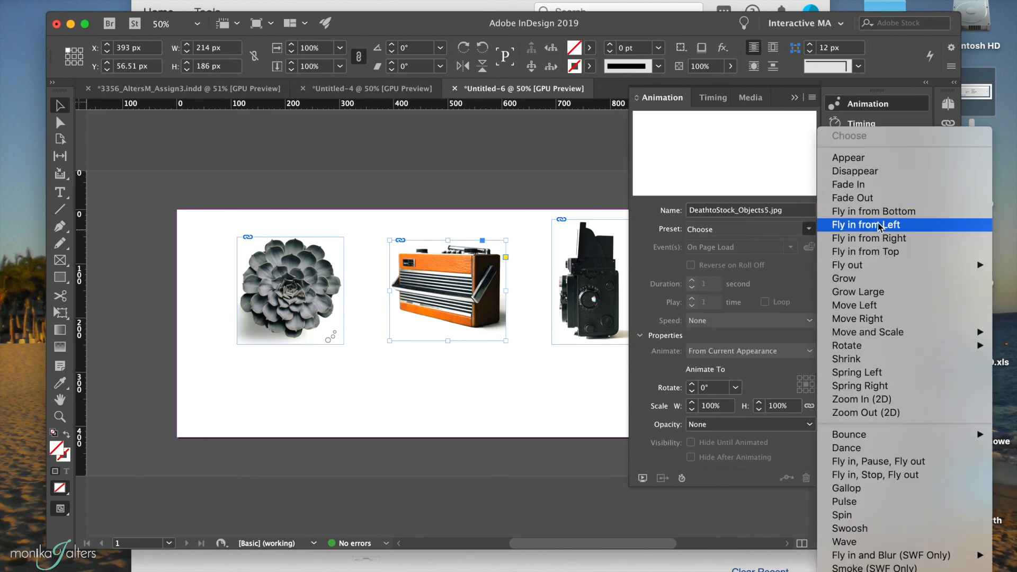
{"action": "left_click", "coordinate": [840, 487]}
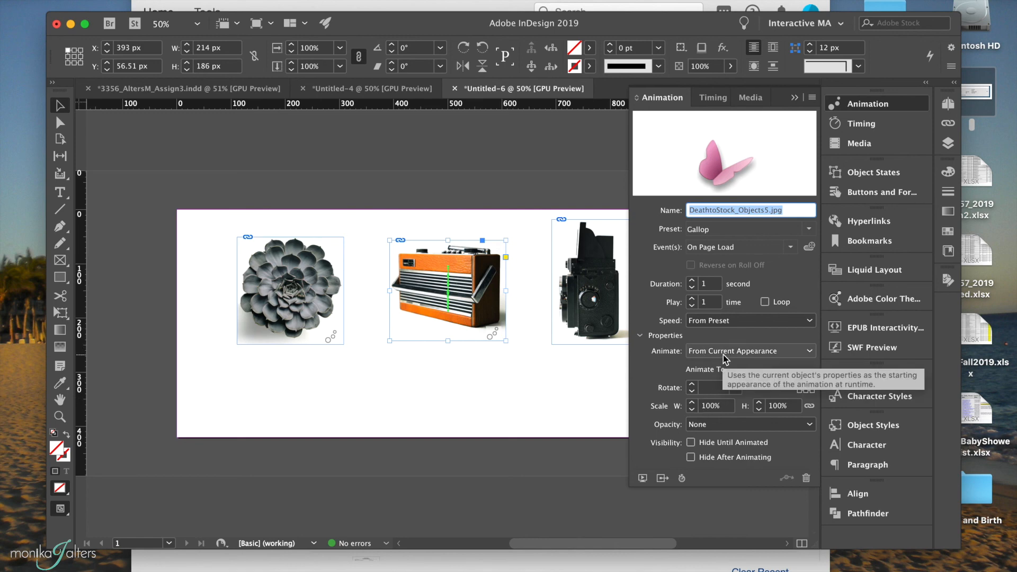
{"action": "left_click", "coordinate": [710, 424]}
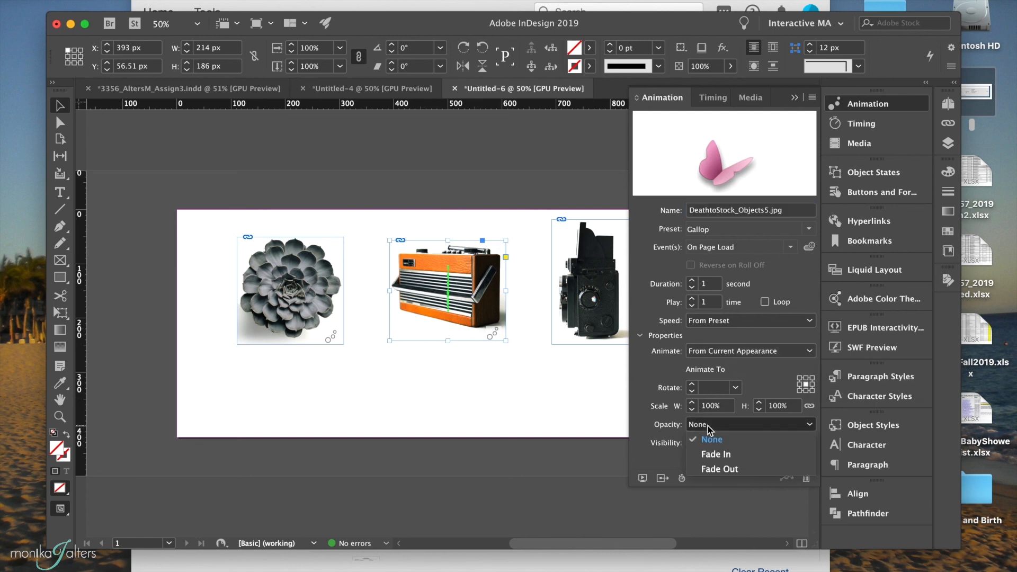
{"action": "left_click", "coordinate": [710, 453]}
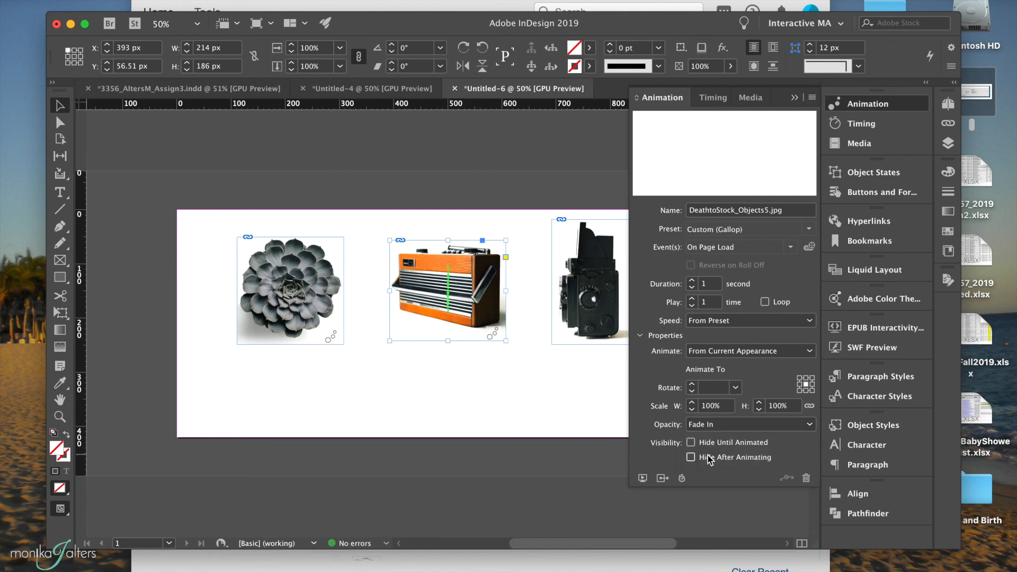
Play the EPUB interactivity preview to check the radio's Gallop animation, then close the preview.
{"action": "left_click", "coordinate": [643, 478]}
{"action": "left_click", "coordinate": [200, 510]}
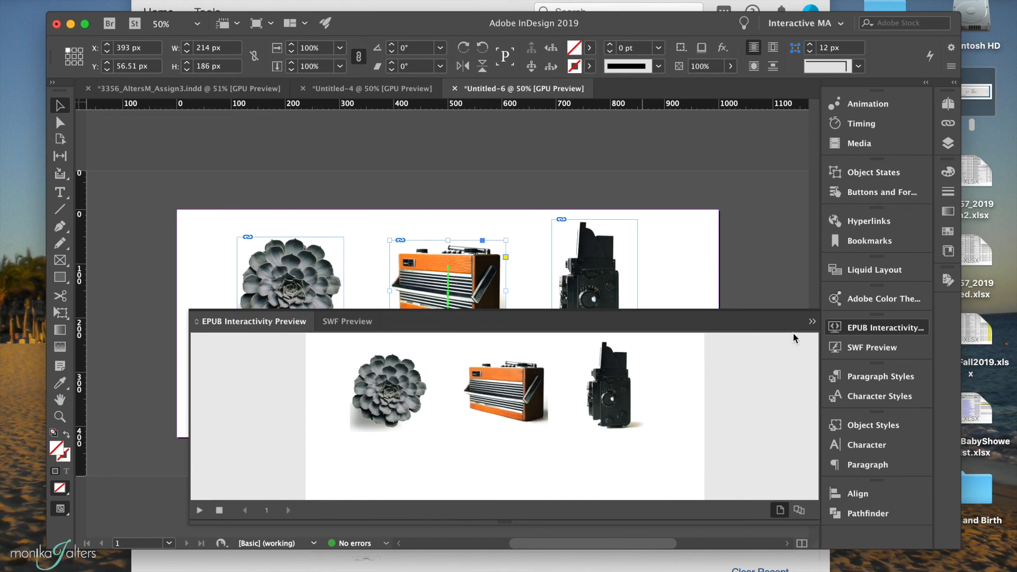
{"action": "left_click", "coordinate": [812, 322]}
Nudge the camera image right to about X 696 px.
{"action": "left_click", "coordinate": [607, 301]}
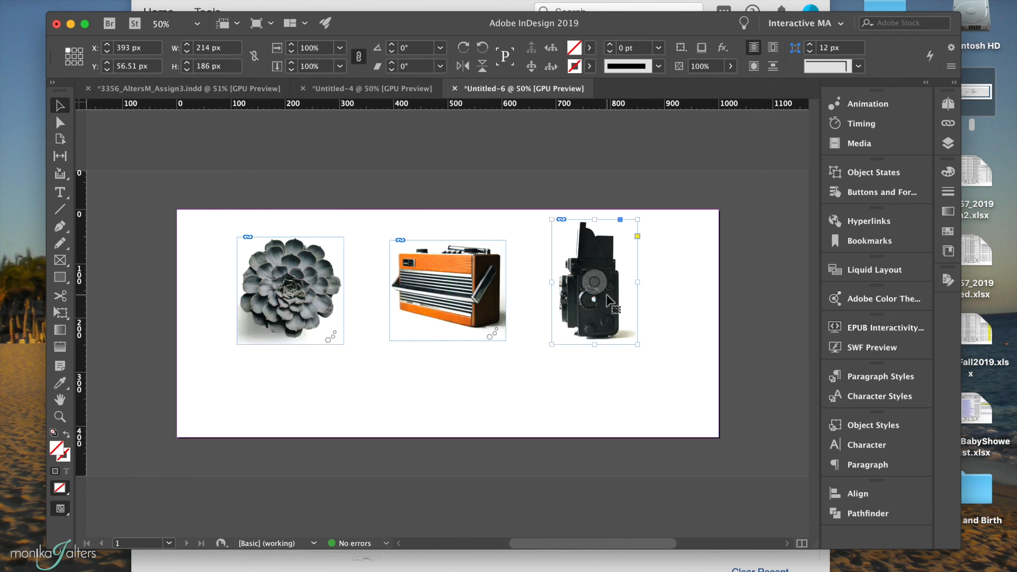
{"action": "key", "text": "Right"}
{"action": "key", "text": "Right"}
{"action": "key", "text": "Right"}
{"action": "key", "text": "Right"}
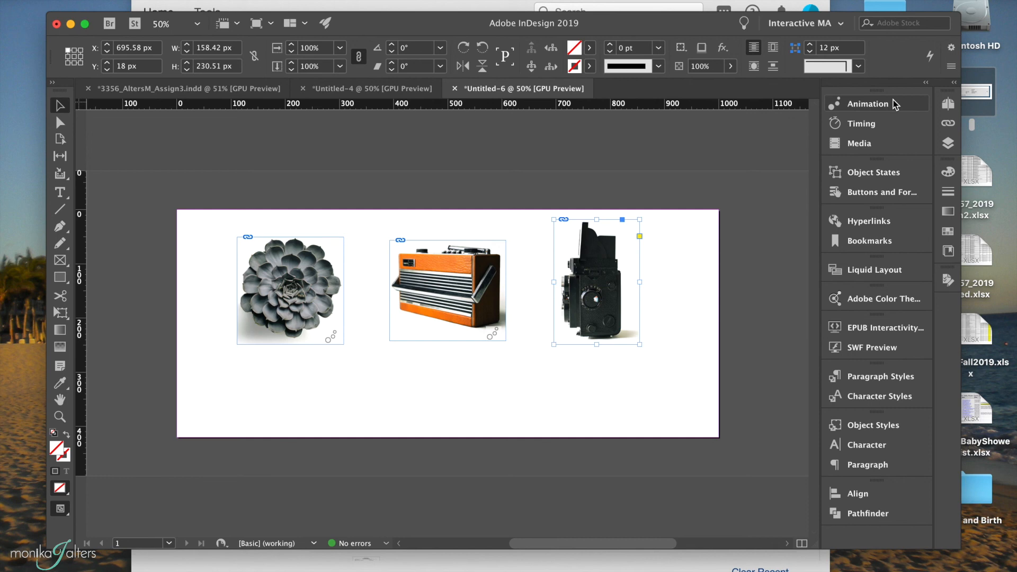
{"action": "left_click", "coordinate": [565, 388]}
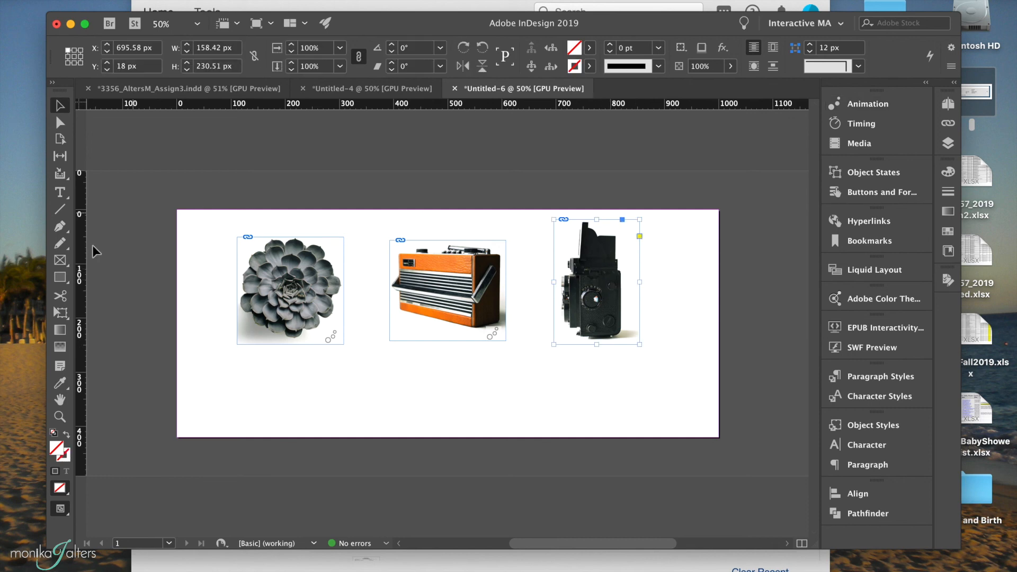
Draw a winding open curve about 406 × 241 px with the Pen tool, from beside the camera down to the page's lower right corner.
{"action": "left_click", "coordinate": [60, 227]}
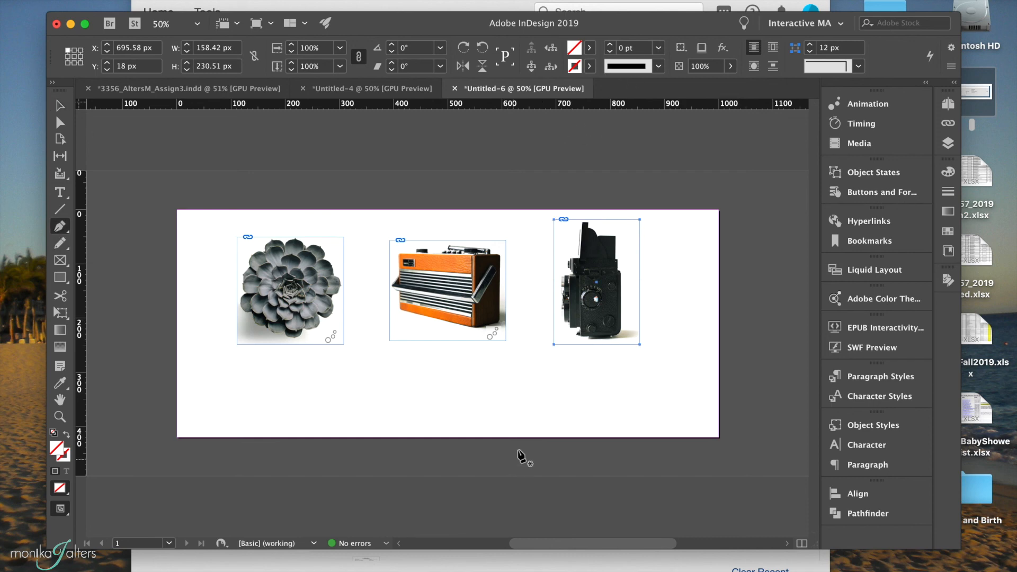
{"action": "left_click_drag", "start_coordinate": [550, 318], "coordinate": [533, 348]}
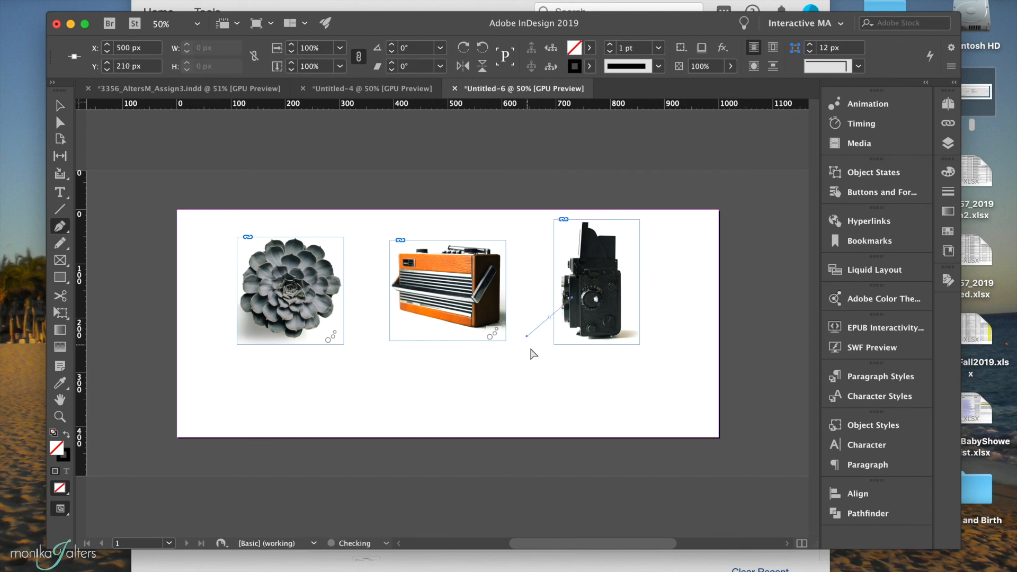
{"action": "left_click_drag", "start_coordinate": [585, 376], "coordinate": [617, 407]}
{"action": "left_click_drag", "start_coordinate": [687, 379], "coordinate": [645, 431]}
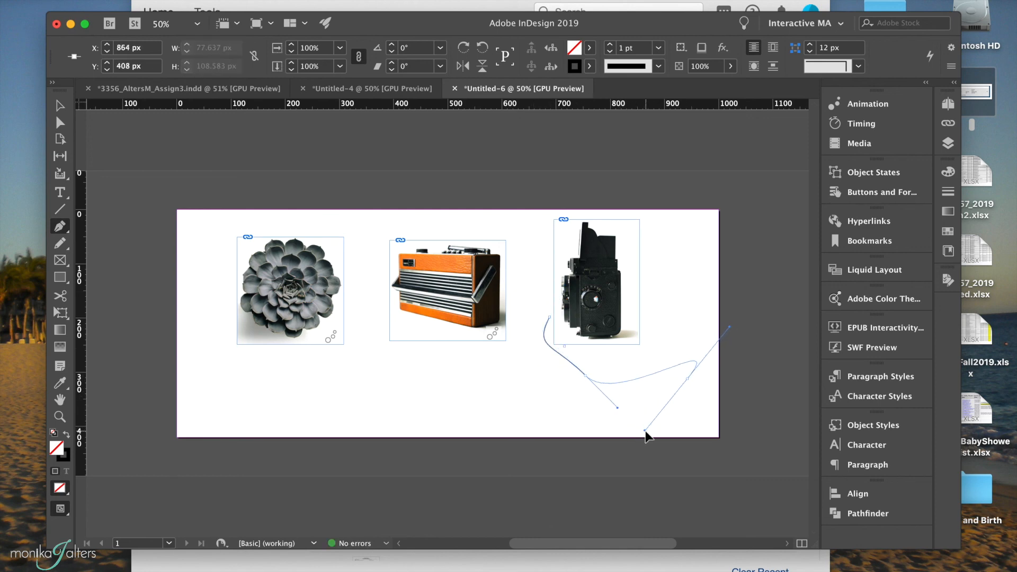
{"action": "left_click_drag", "start_coordinate": [485, 416], "coordinate": [539, 451]}
{"action": "left_click_drag", "start_coordinate": [694, 447], "coordinate": [666, 479]}
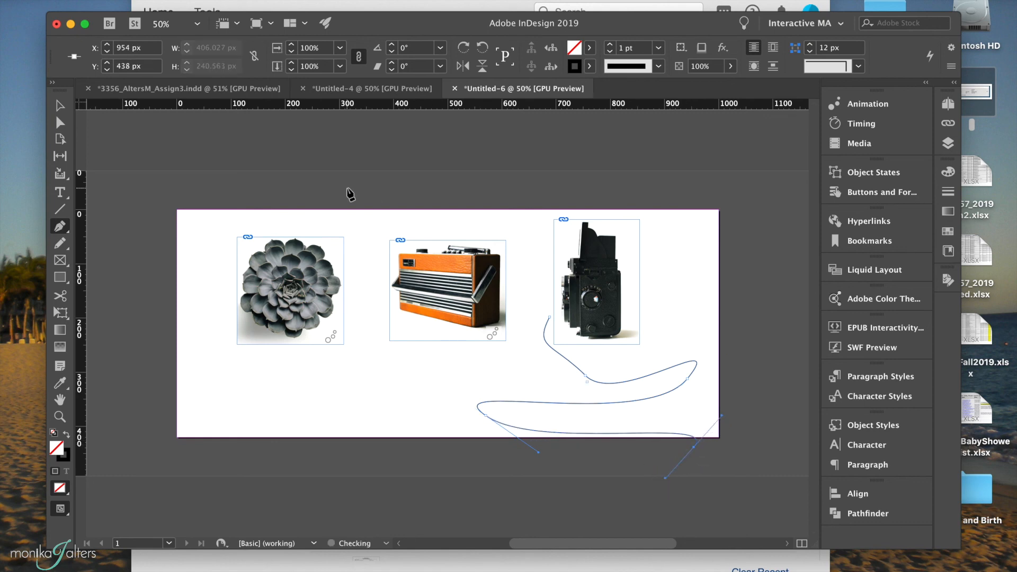
Select the camera image together with the drawn curve and convert the curve to the camera's motion path.
{"action": "left_click", "coordinate": [60, 106]}
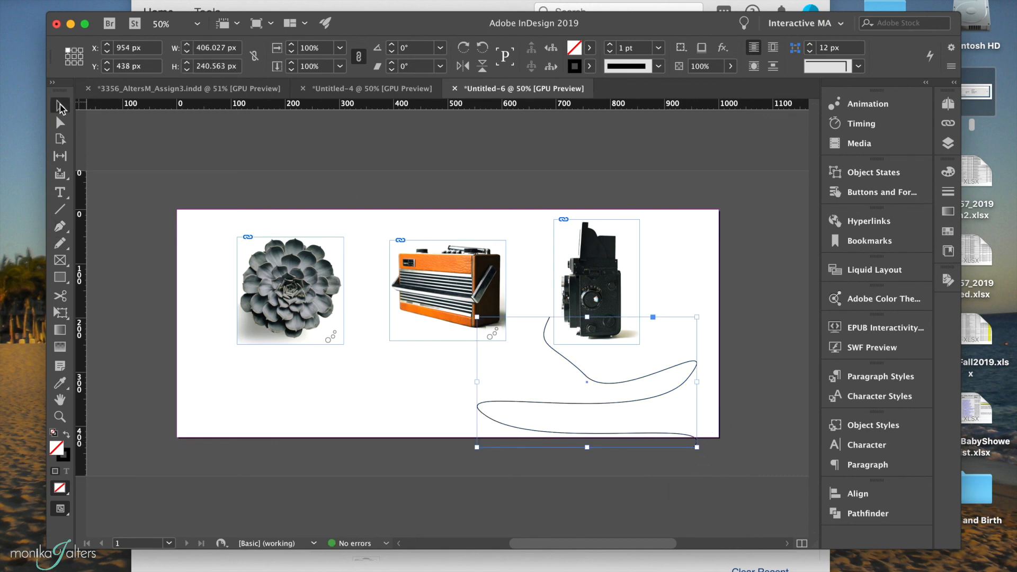
{"action": "left_click", "coordinate": [601, 253], "text": "shift"}
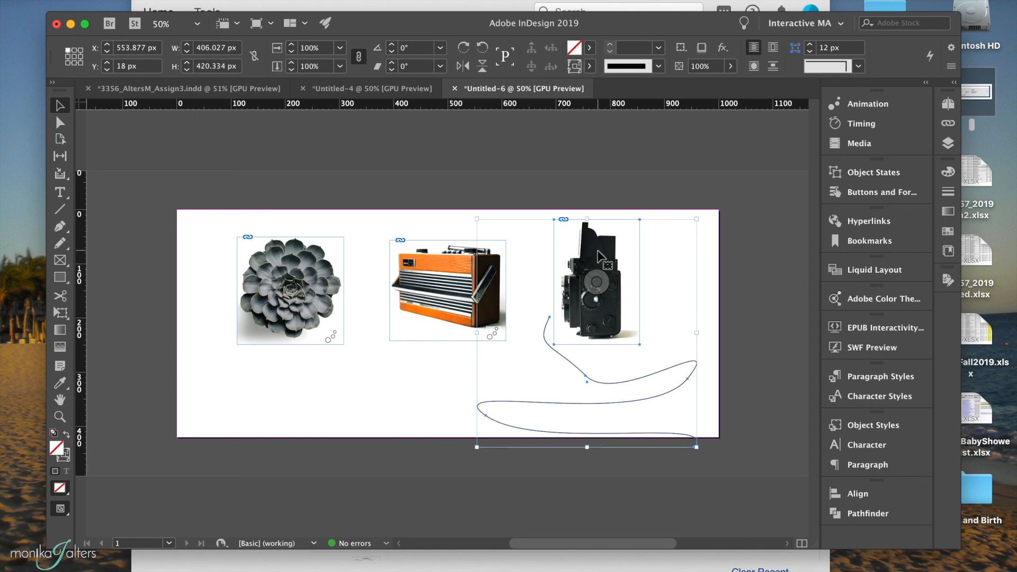
{"action": "left_click", "coordinate": [244, 1]}
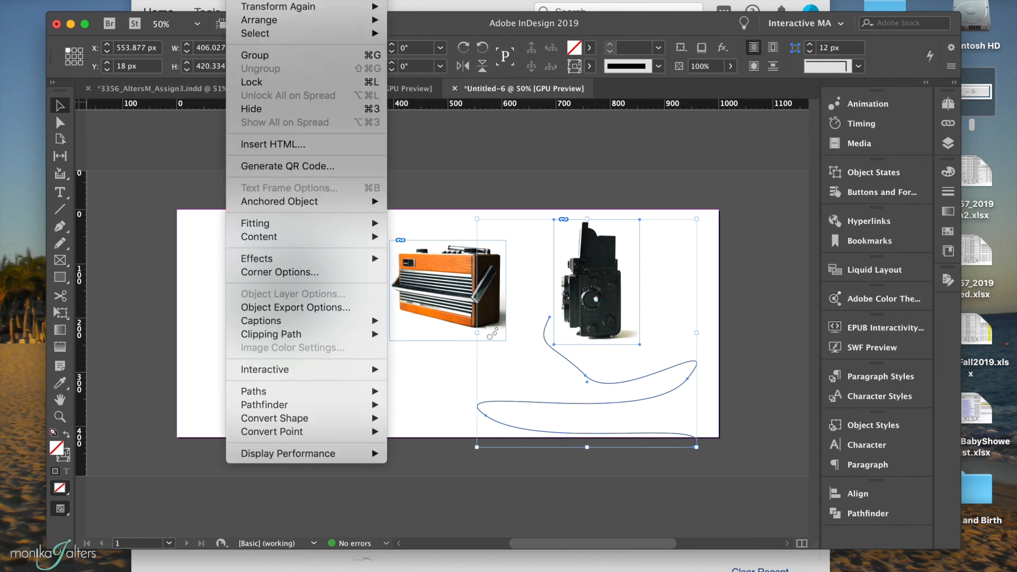
{"action": "mouse_move", "coordinate": [266, 371]}
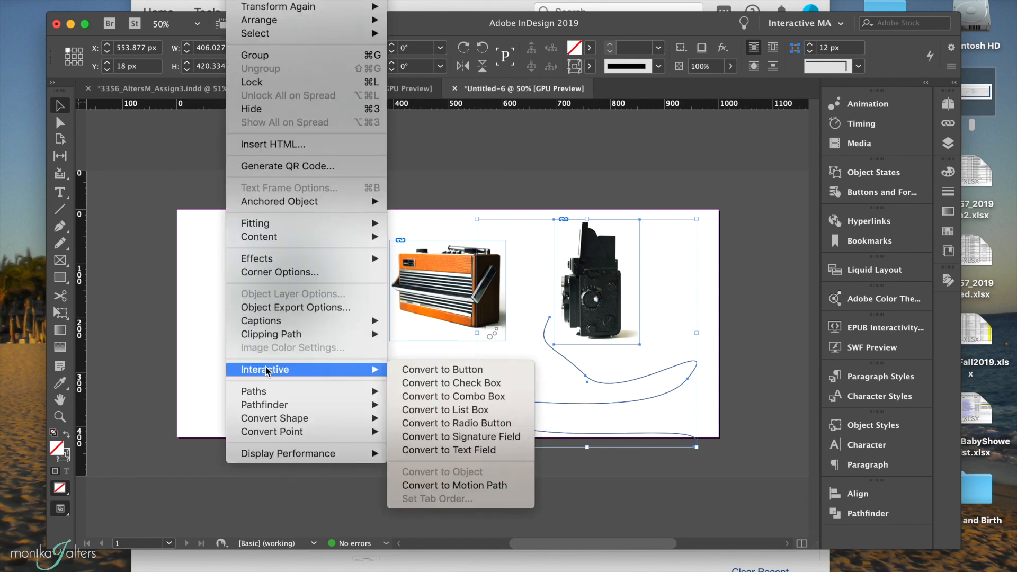
{"action": "left_click", "coordinate": [478, 485]}
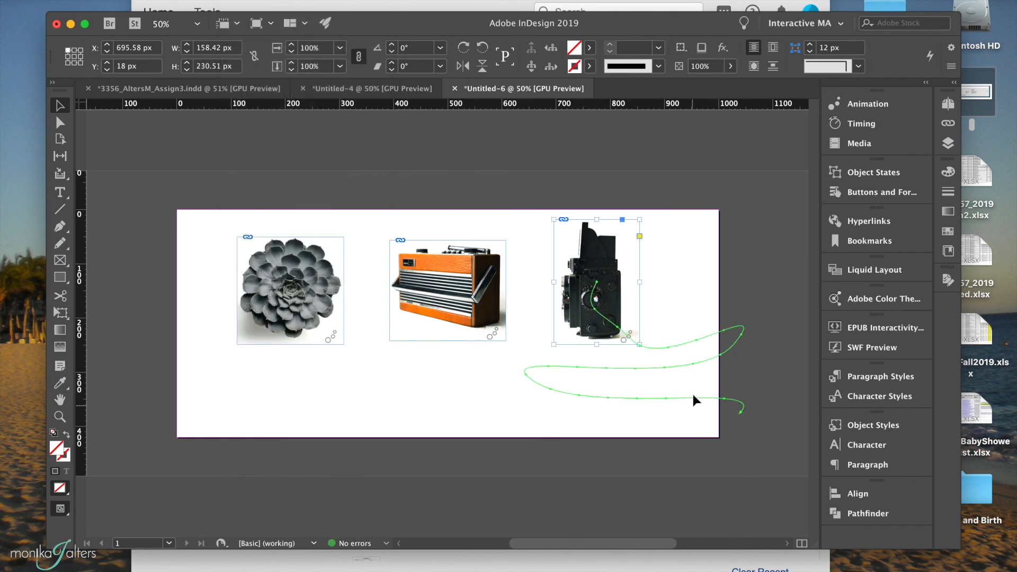
Resize the camera's motion path to about 381 × 287 px, stretching it down to the page's bottom edge and narrowing it.
{"action": "left_click", "coordinate": [676, 398]}
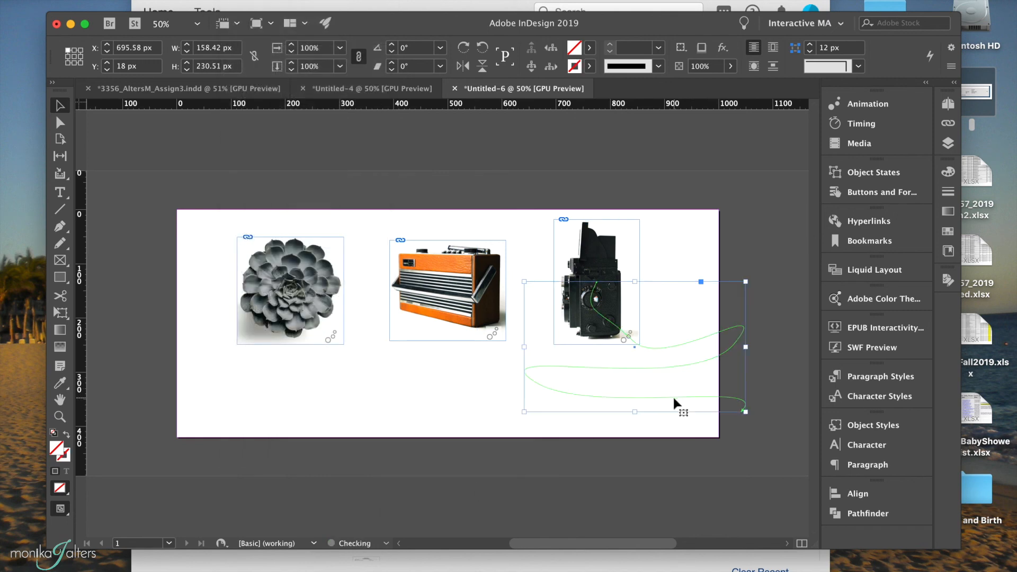
{"action": "left_click_drag", "start_coordinate": [636, 412], "coordinate": [634, 437]}
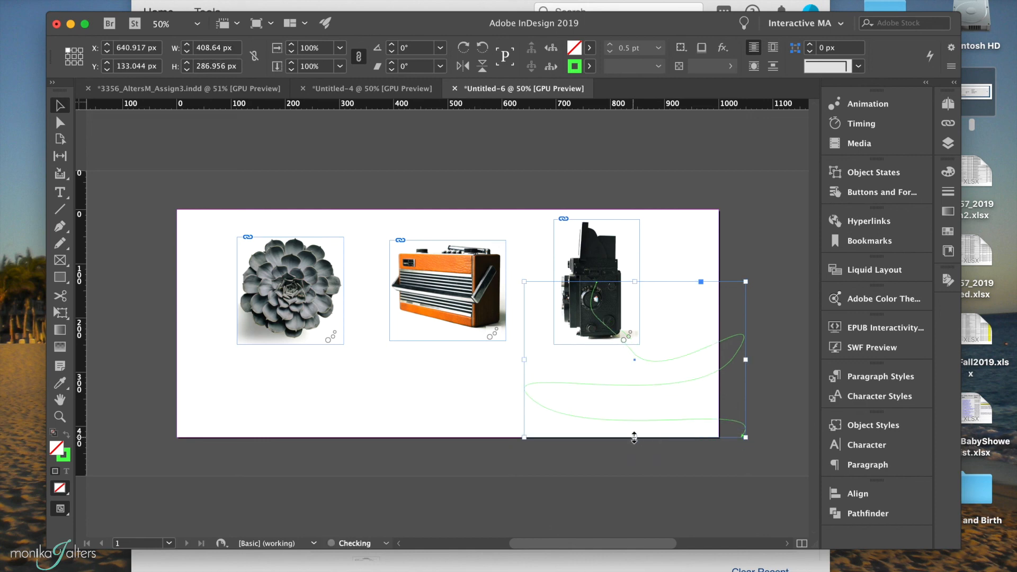
{"action": "left_click_drag", "start_coordinate": [748, 361], "coordinate": [731, 360]}
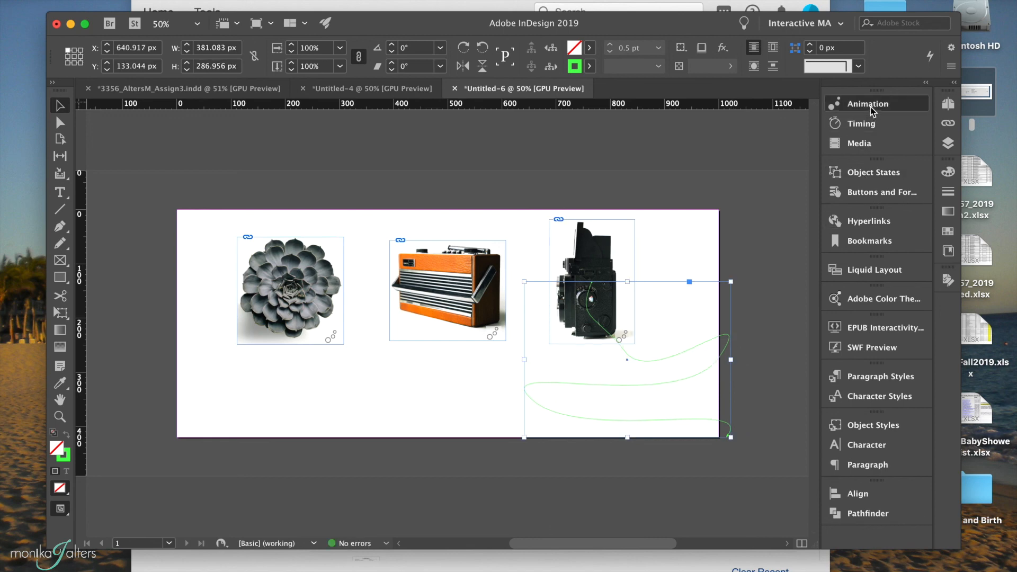
Play the EPUB interactivity preview to check the camera's movement along its motion path, then close the preview.
{"action": "left_click", "coordinate": [868, 104]}
{"action": "left_click", "coordinate": [642, 478]}
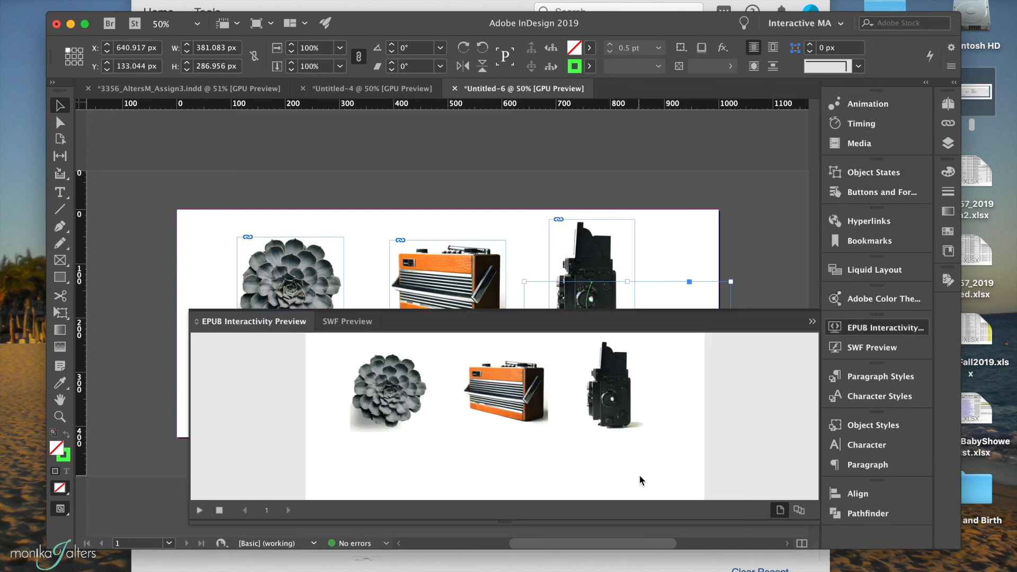
{"action": "left_click", "coordinate": [200, 510]}
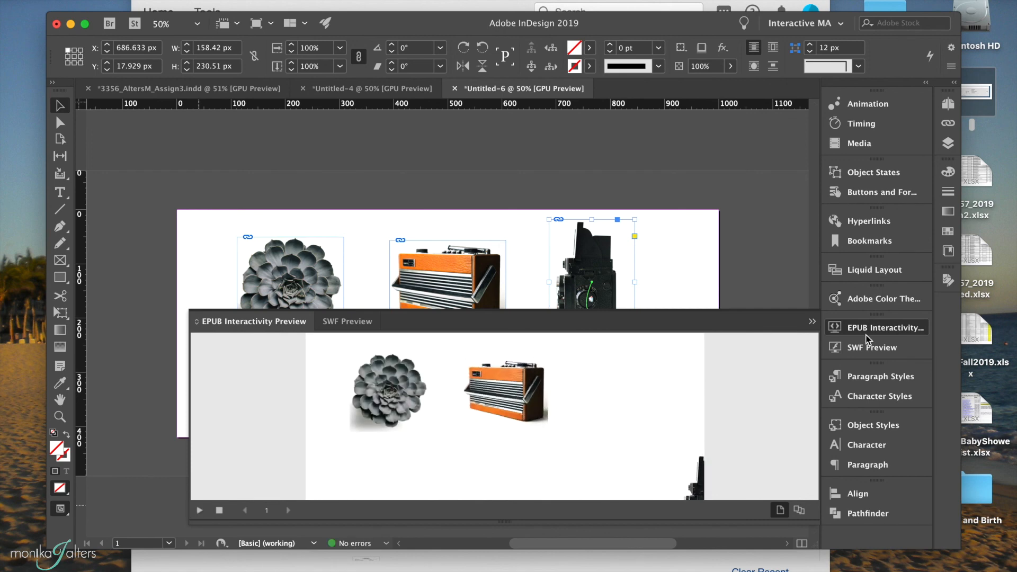
{"action": "left_click", "coordinate": [813, 321]}
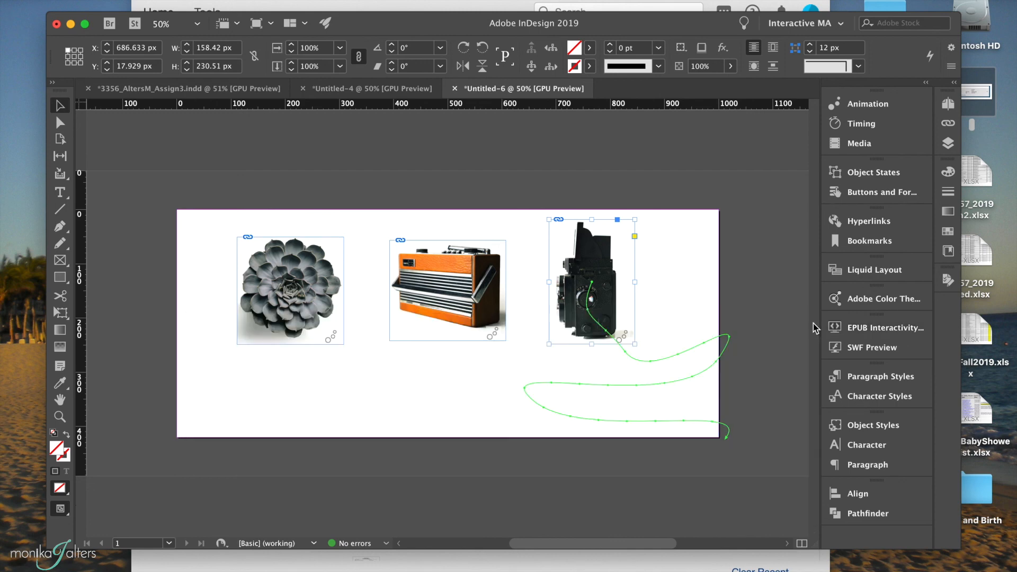
Try the To Current Appearance and To Current Location options for the camera's animation, and return it to From Current Appearance.
{"action": "left_click", "coordinate": [894, 106]}
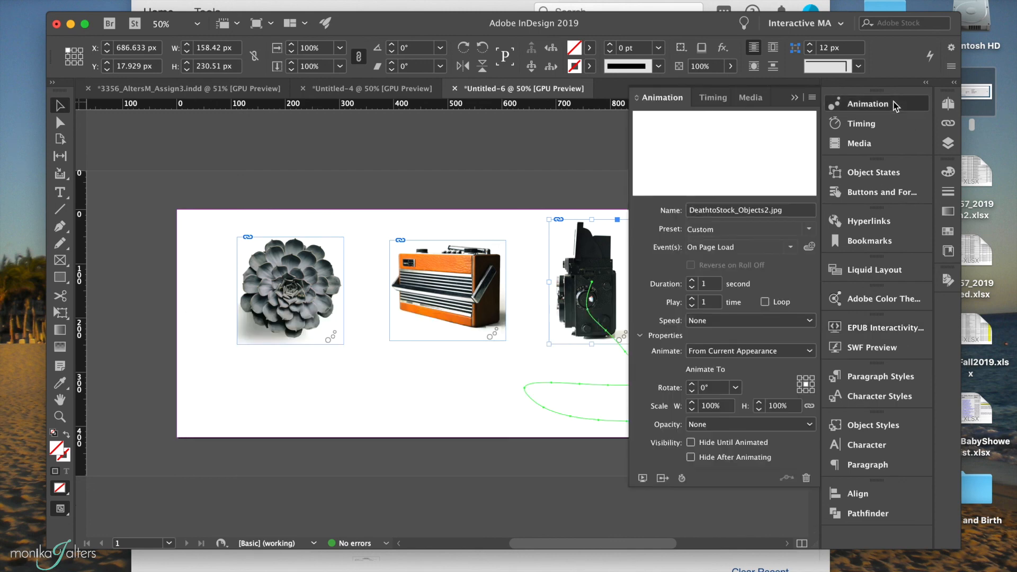
{"action": "left_click", "coordinate": [716, 351]}
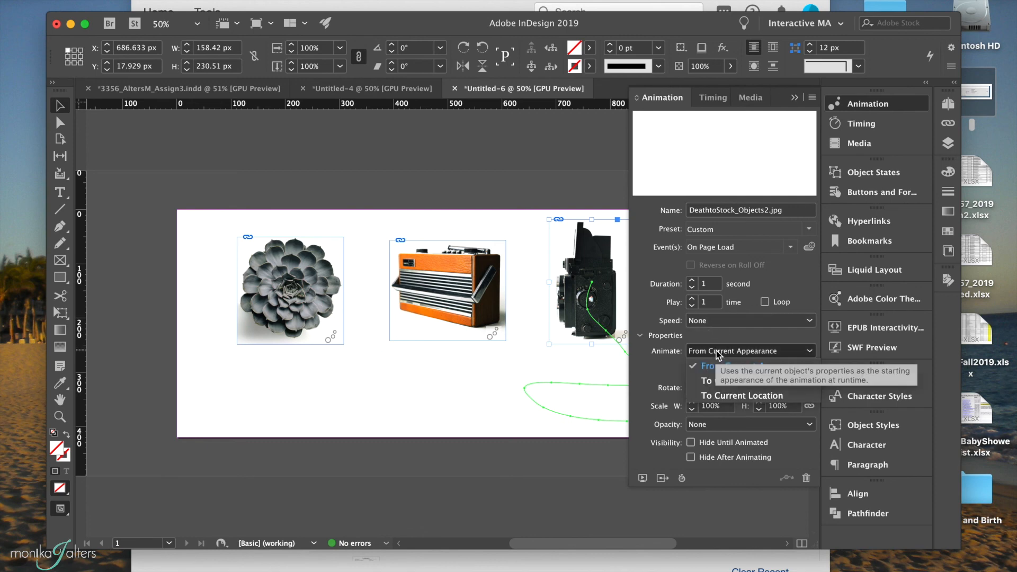
{"action": "left_click", "coordinate": [715, 383]}
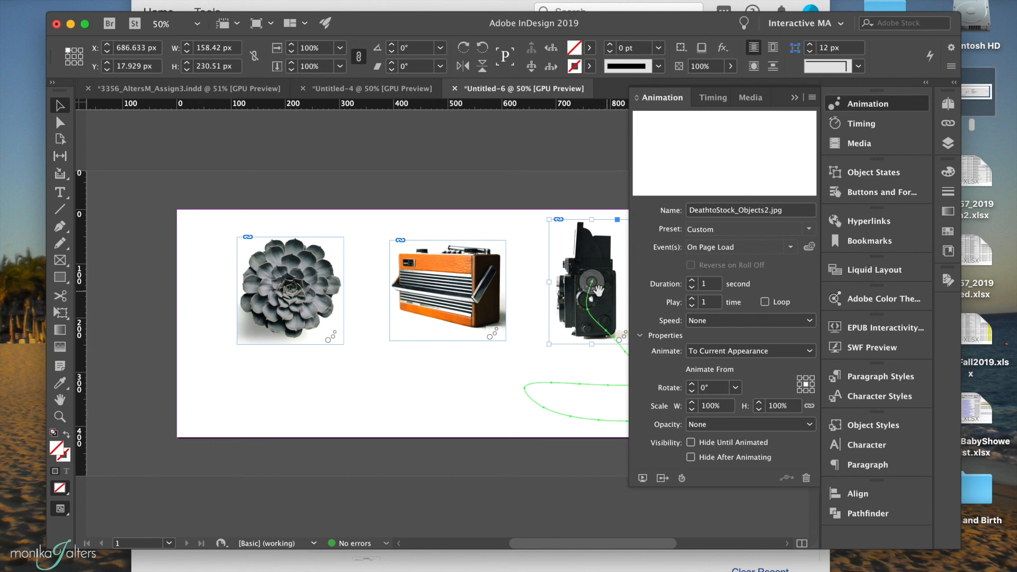
{"action": "left_click", "coordinate": [694, 351]}
{"action": "left_click", "coordinate": [706, 397]}
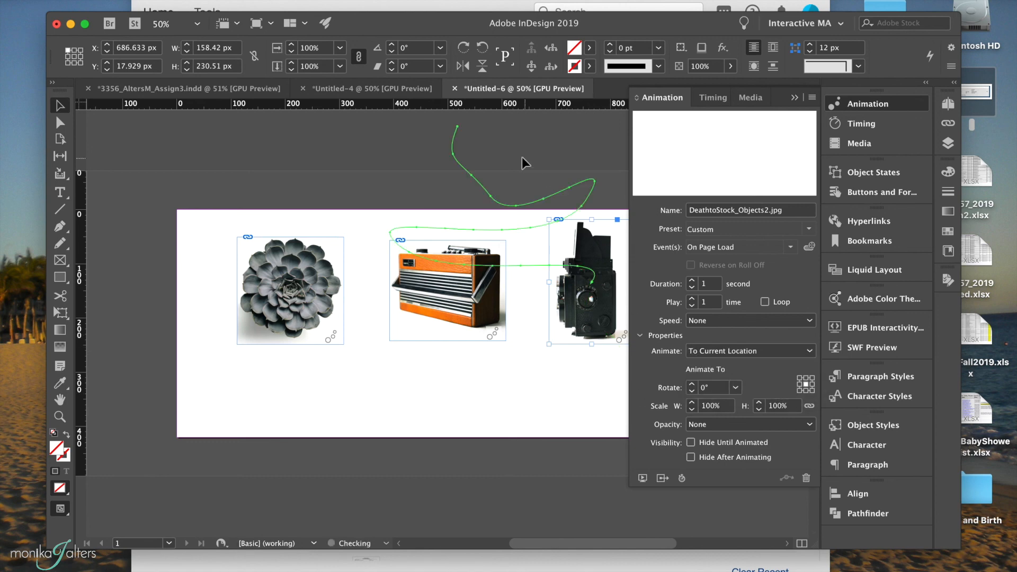
{"action": "left_click", "coordinate": [723, 351]}
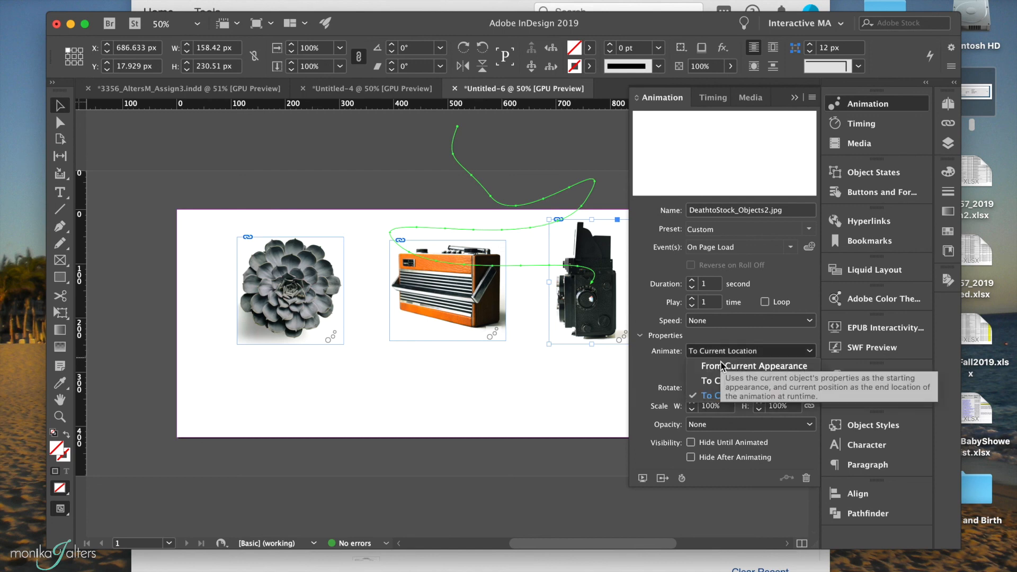
{"action": "left_click", "coordinate": [723, 366]}
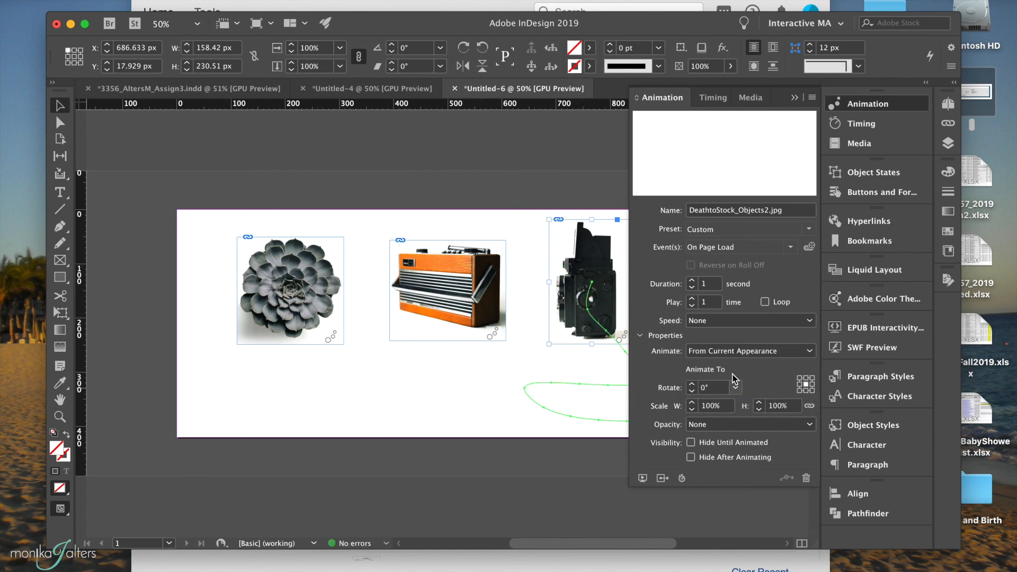
Set the camera to animate To Current Appearance with its opacity set to Fade In.
{"action": "left_click", "coordinate": [736, 352]}
{"action": "left_click", "coordinate": [737, 381]}
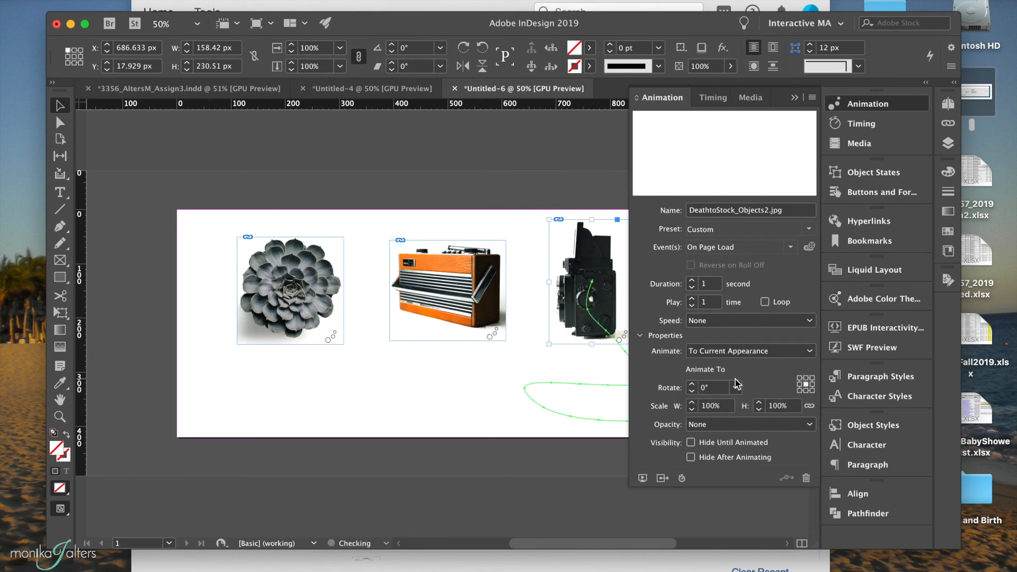
{"action": "left_click", "coordinate": [714, 425]}
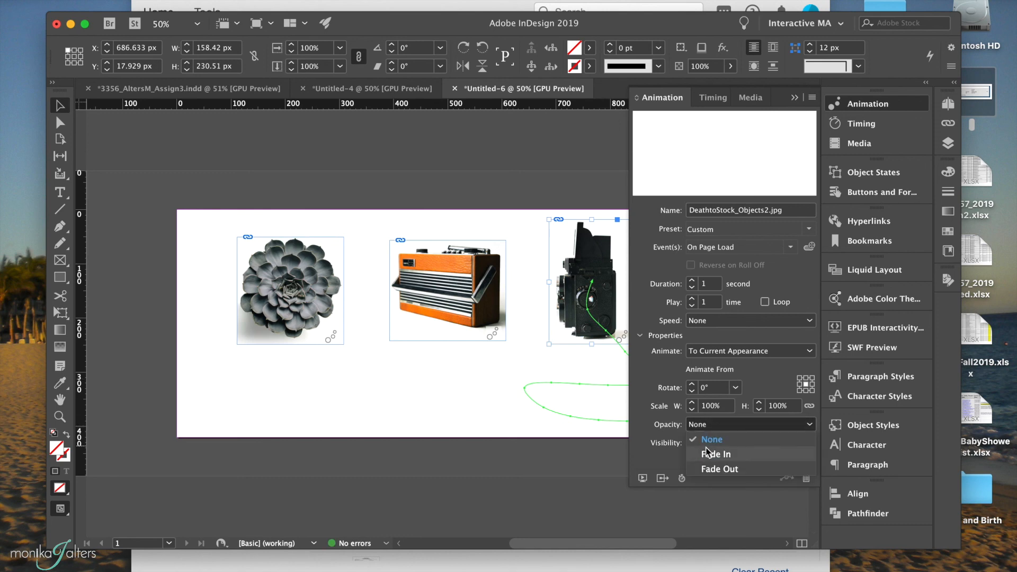
{"action": "left_click", "coordinate": [708, 456]}
Play the EPUB interactivity preview to check the camera's fade-in along its path, and close the preview.
{"action": "left_click", "coordinate": [643, 478]}
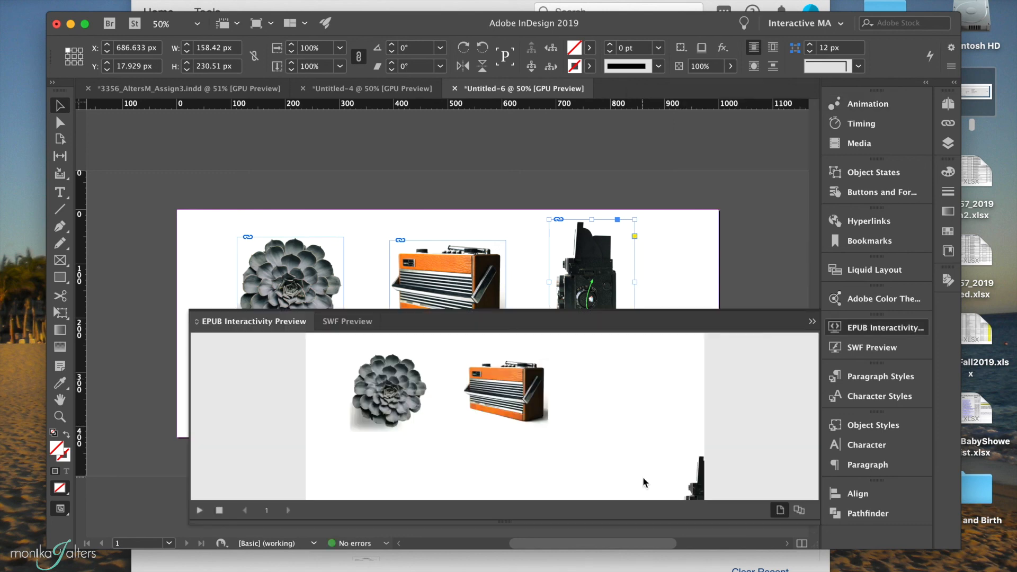
{"action": "left_click", "coordinate": [200, 510]}
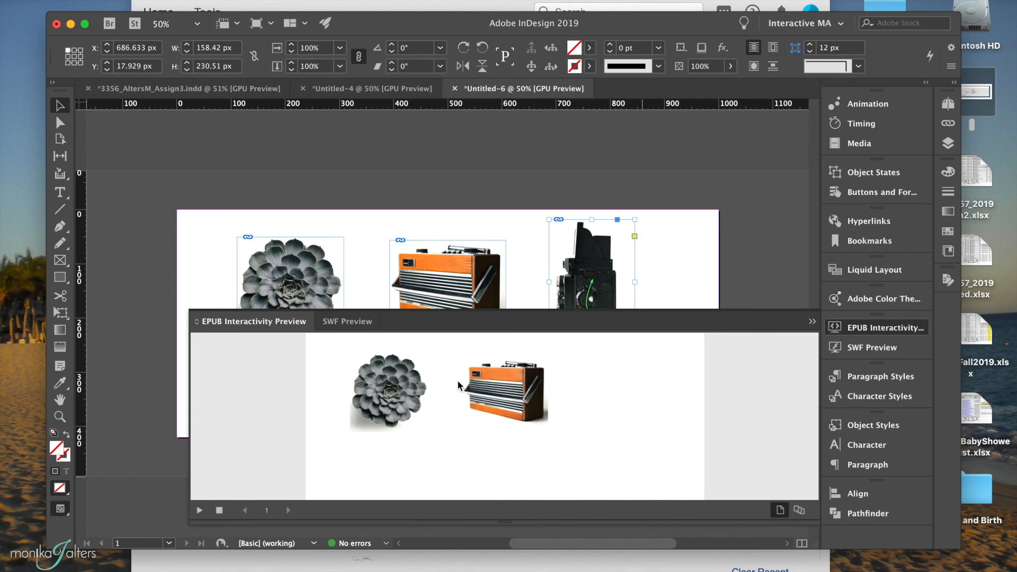
{"action": "left_click", "coordinate": [812, 322]}
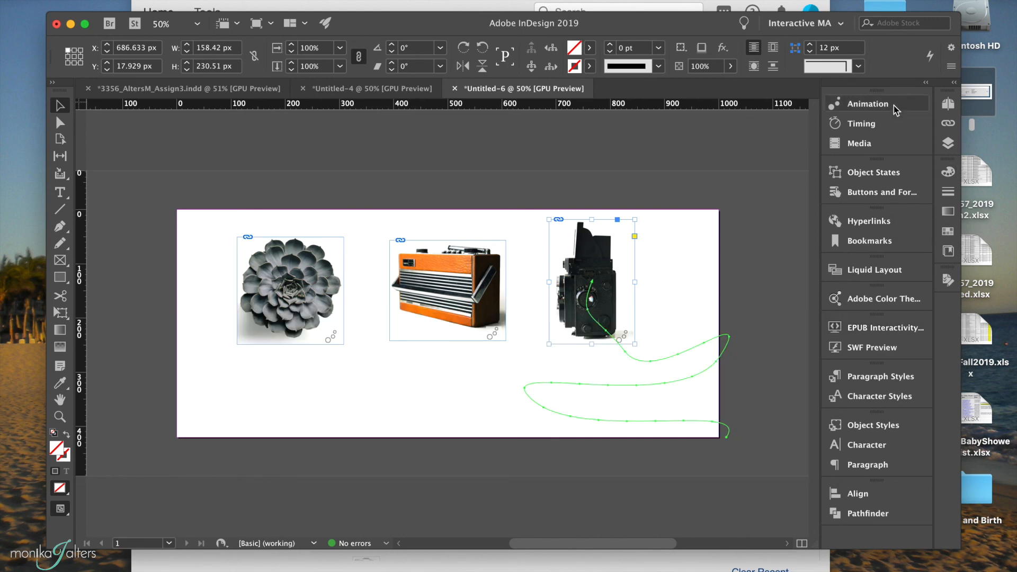
Change the opacity effect of the camera's animation to Fade Out.
{"action": "left_click", "coordinate": [867, 104]}
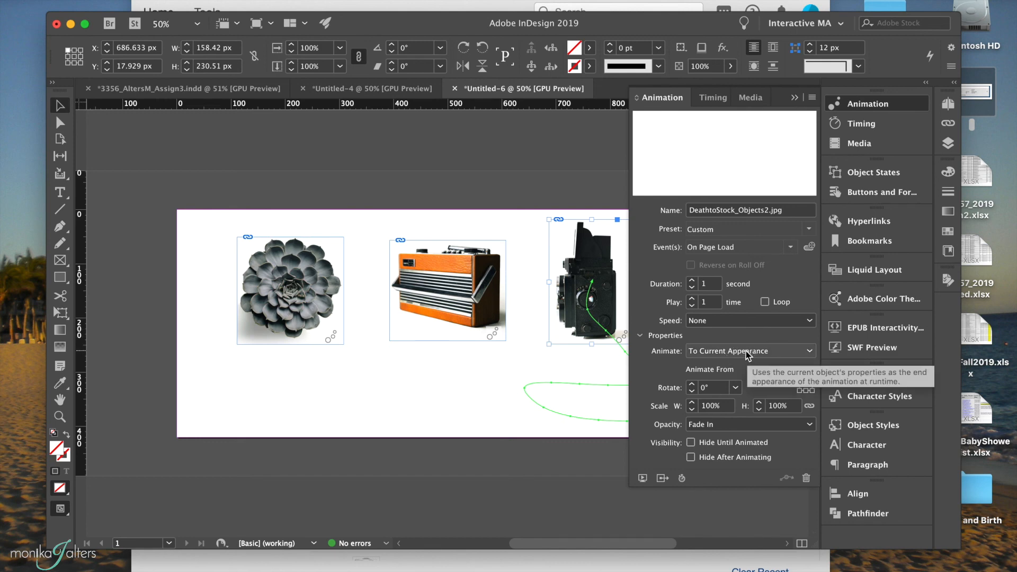
{"action": "left_click", "coordinate": [716, 425]}
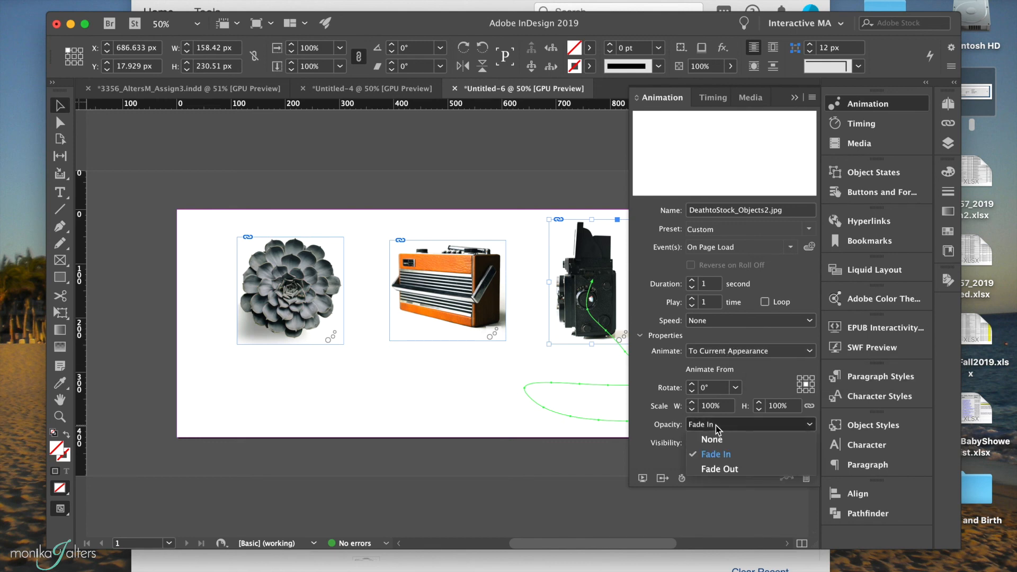
{"action": "left_click", "coordinate": [719, 468]}
Replay the EPUB interactivity preview to check the camera's fade-out, and close the preview.
{"action": "left_click", "coordinate": [660, 479]}
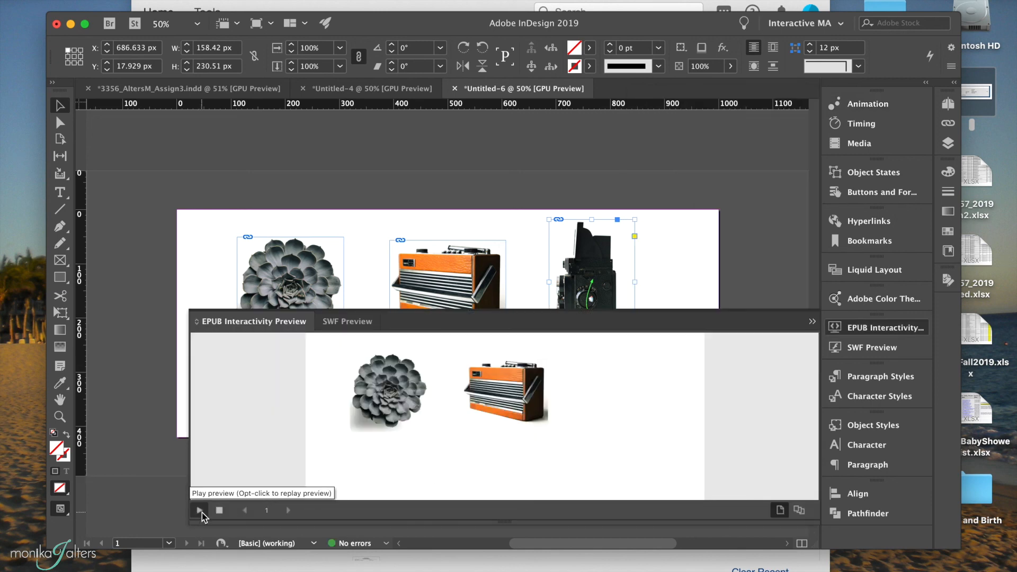
{"action": "left_click", "coordinate": [200, 511]}
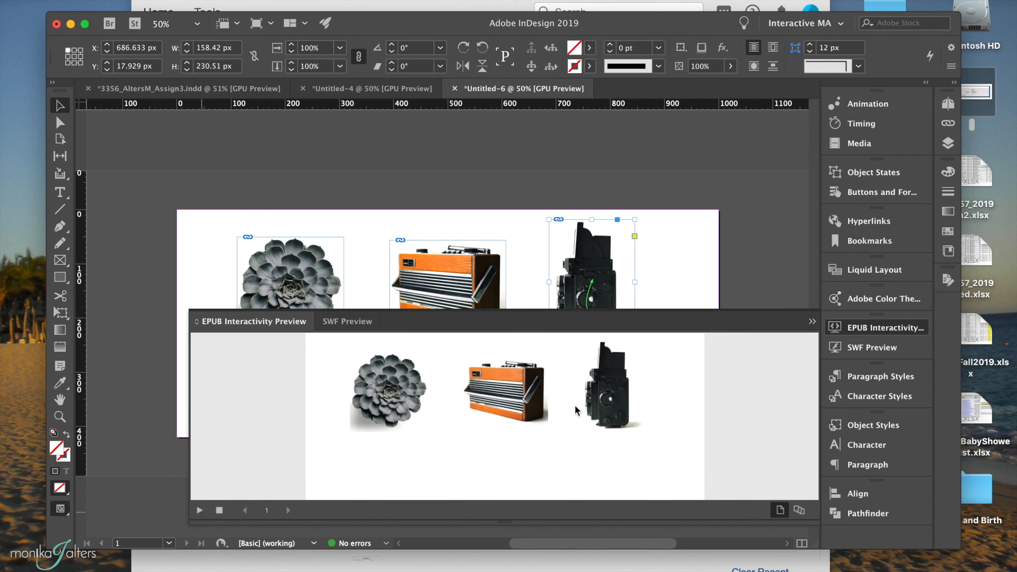
{"action": "left_click", "coordinate": [812, 321]}
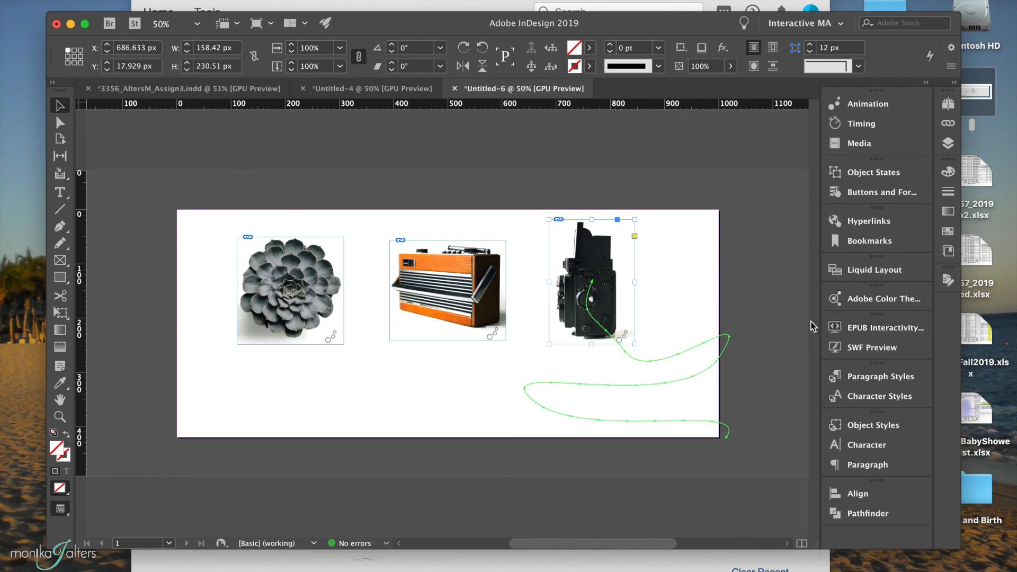
Nudge the radio slightly left and the camera slightly right on the page, and deselect everything.
{"action": "left_click", "coordinate": [442, 353]}
{"action": "left_click", "coordinate": [443, 322]}
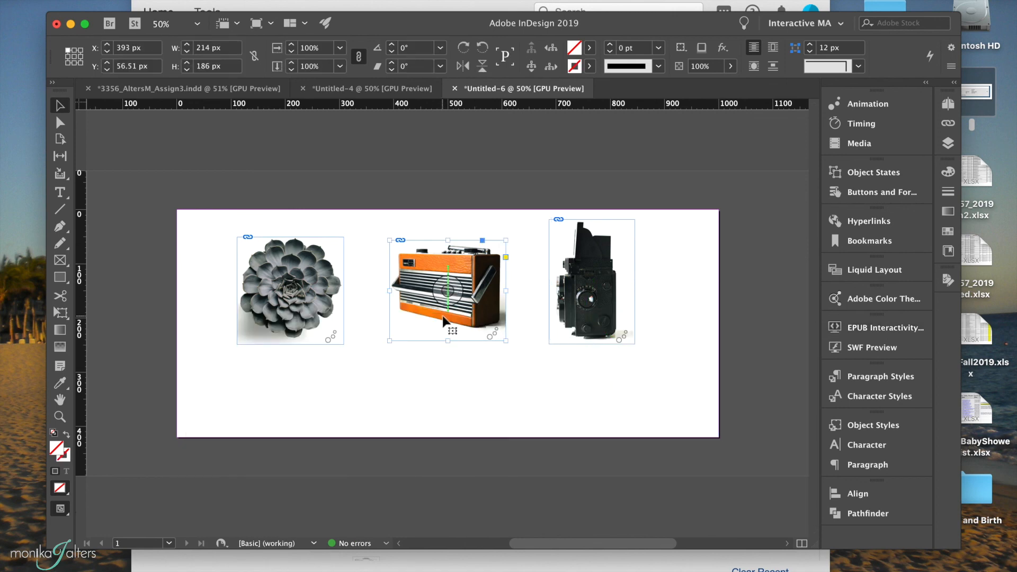
{"action": "left_click", "coordinate": [579, 300]}
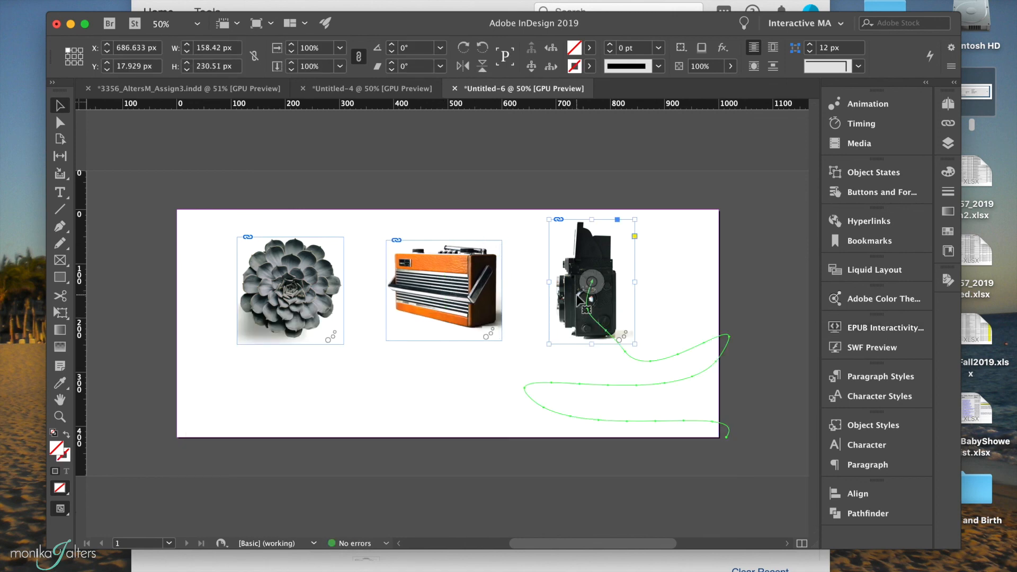
{"action": "left_click", "coordinate": [444, 358]}
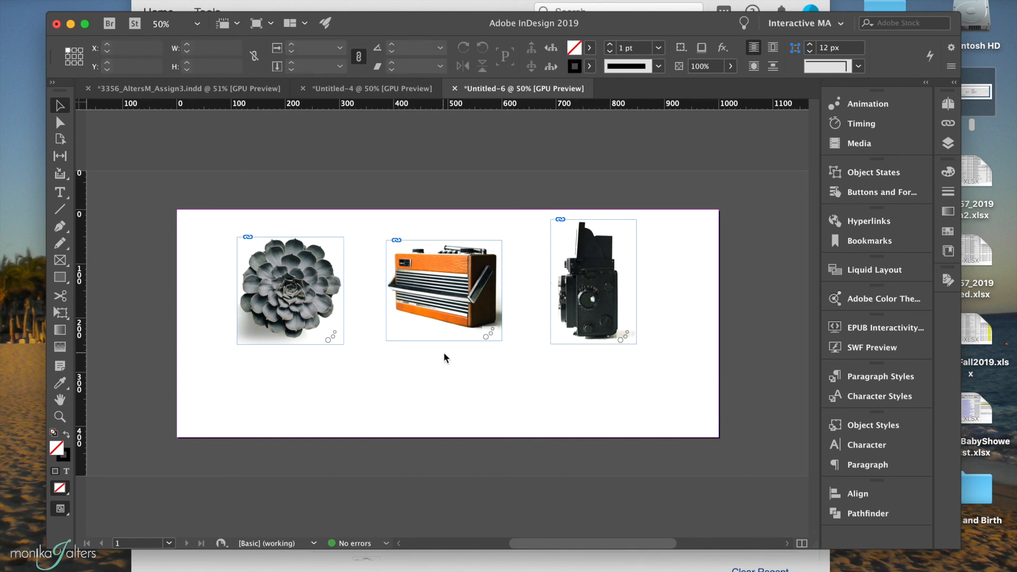
Save the document as Animation.indd in the PDF folder, replacing the existing file.
{"action": "key", "text": "super+s"}
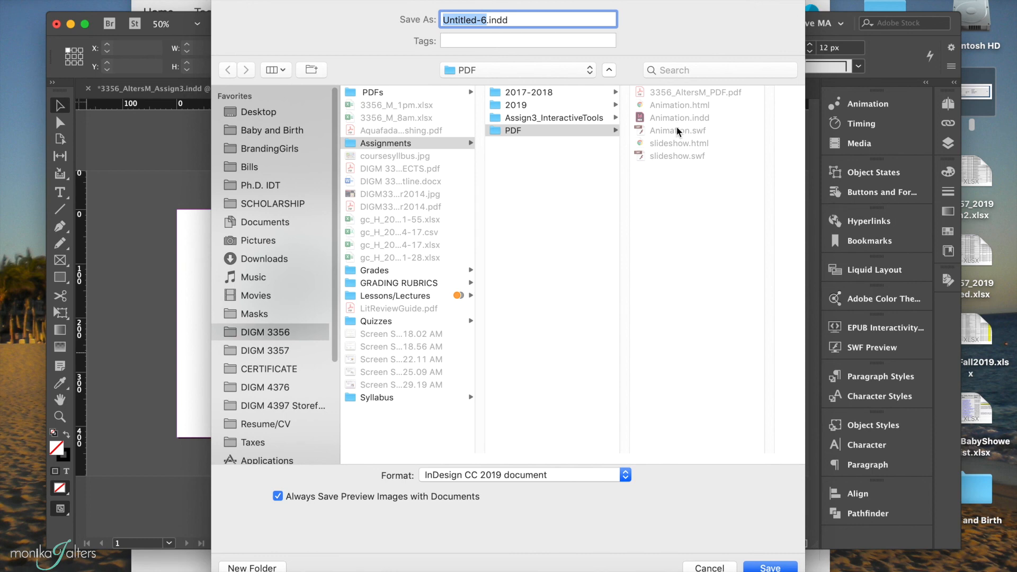
{"action": "left_click", "coordinate": [678, 119]}
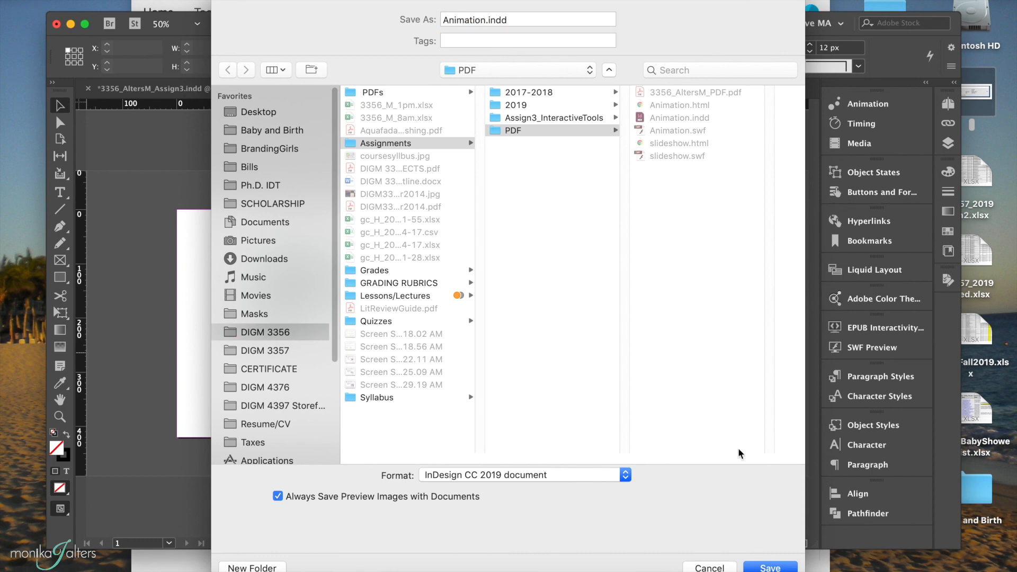
{"action": "left_click", "coordinate": [763, 569]}
{"action": "left_click", "coordinate": [611, 85]}
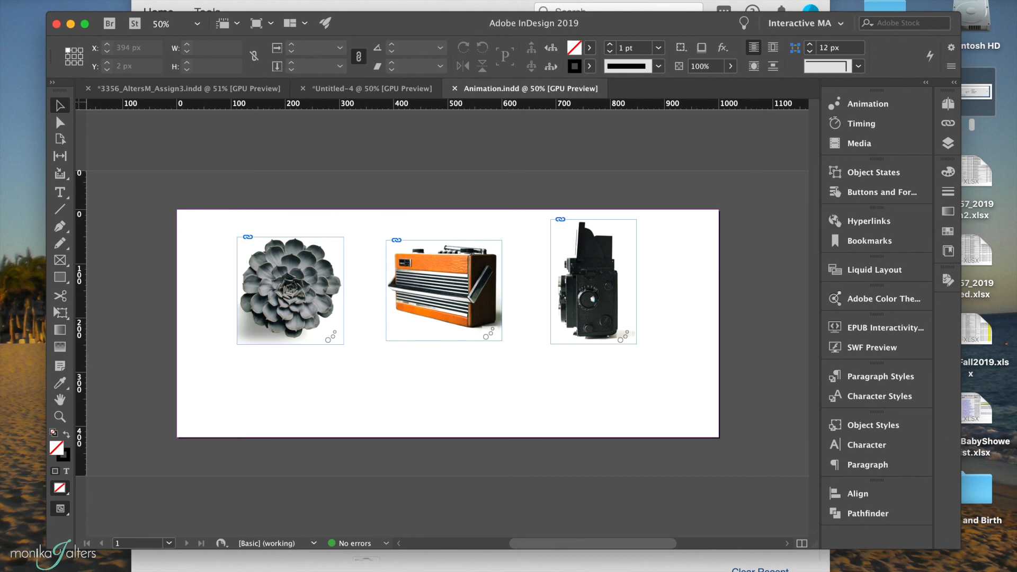
Export all pages as Flash Player (SWF) to Animation.swf at 100% scale, replacing the existing file, and close the resulting browser page.
{"action": "left_click", "coordinate": [98, 0]}
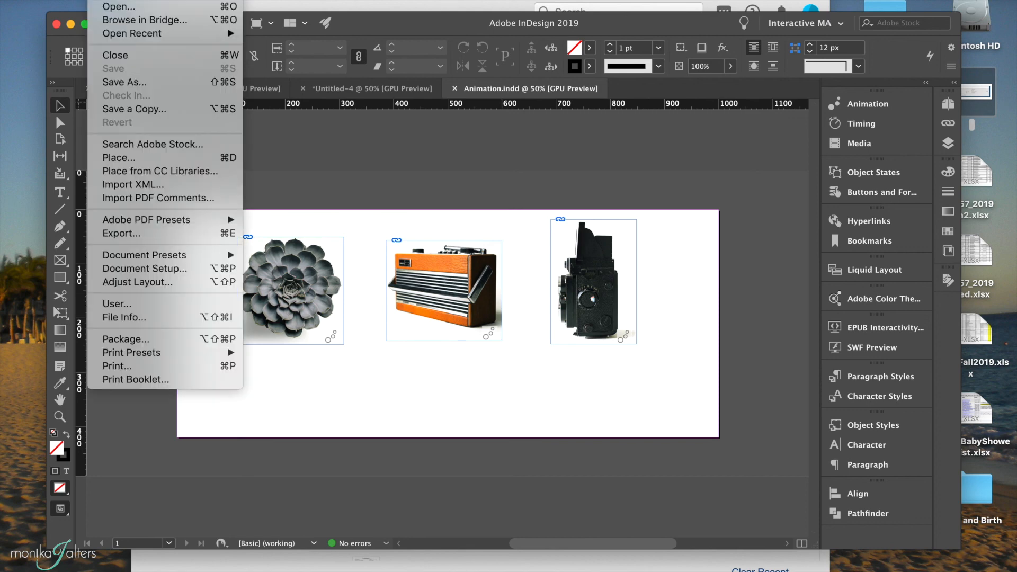
{"action": "left_click", "coordinate": [106, 234]}
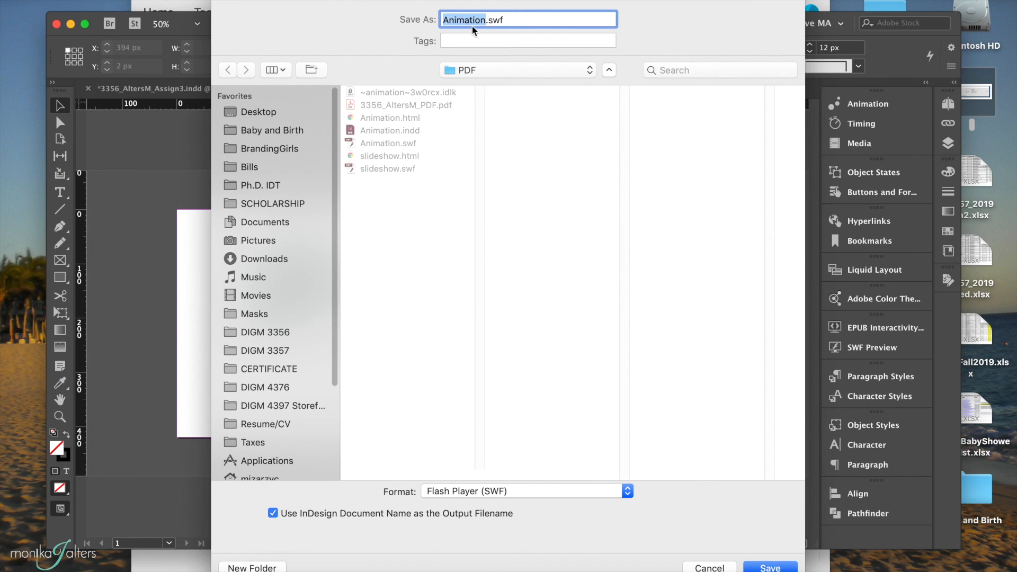
{"action": "left_click", "coordinate": [522, 493]}
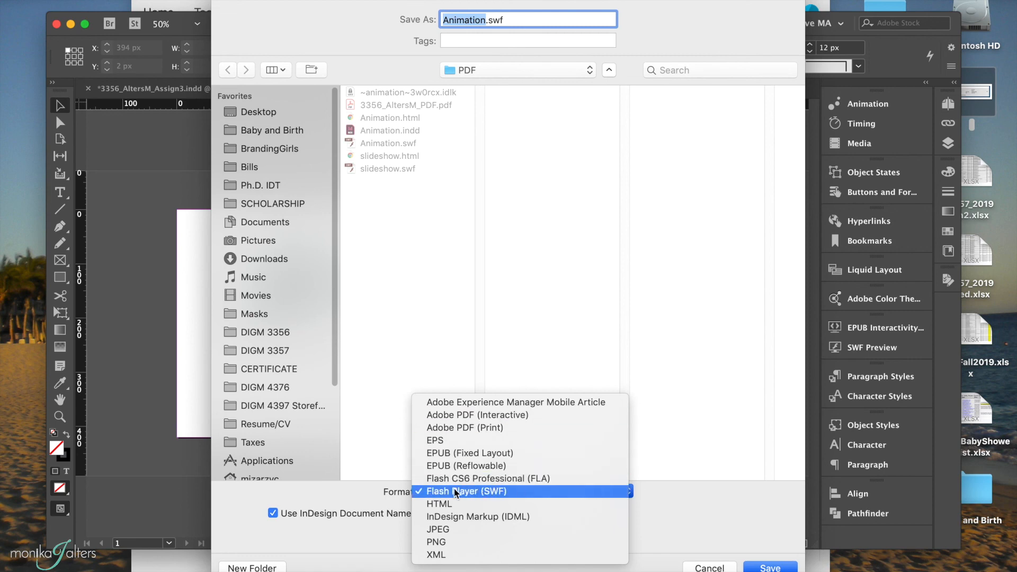
{"action": "left_click", "coordinate": [505, 491]}
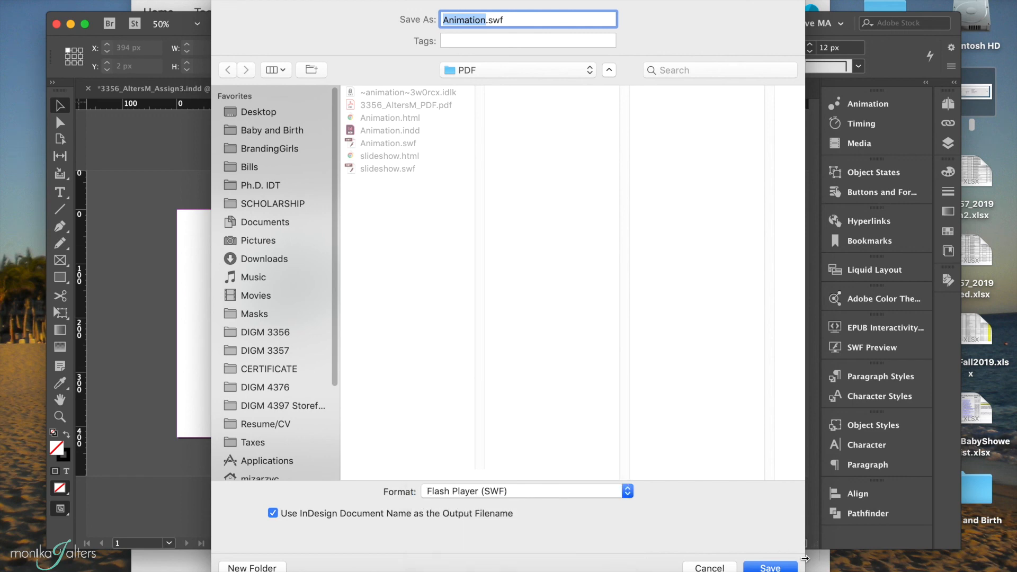
{"action": "key", "text": "Return"}
{"action": "left_click", "coordinate": [607, 87]}
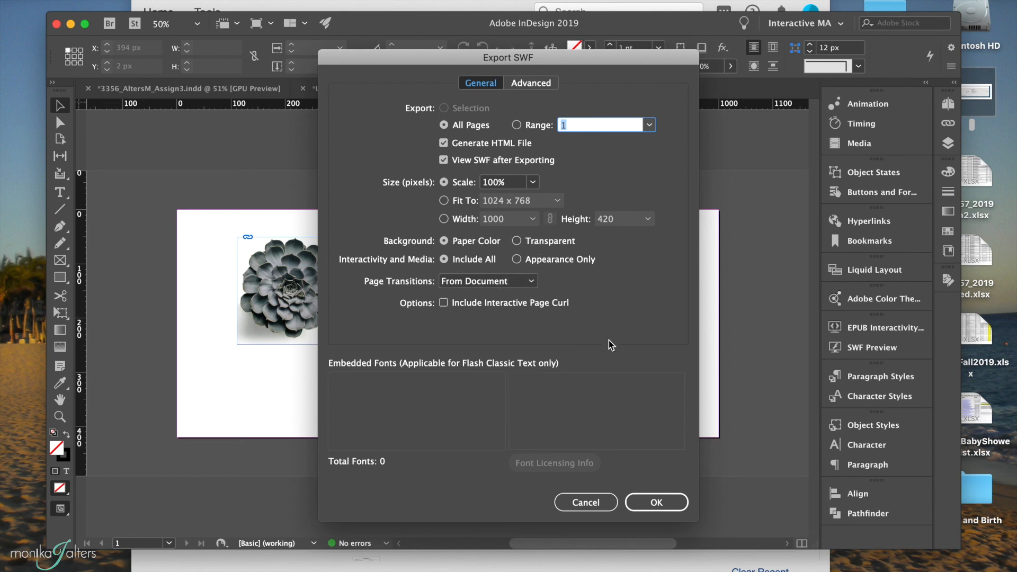
{"action": "left_click", "coordinate": [646, 502]}
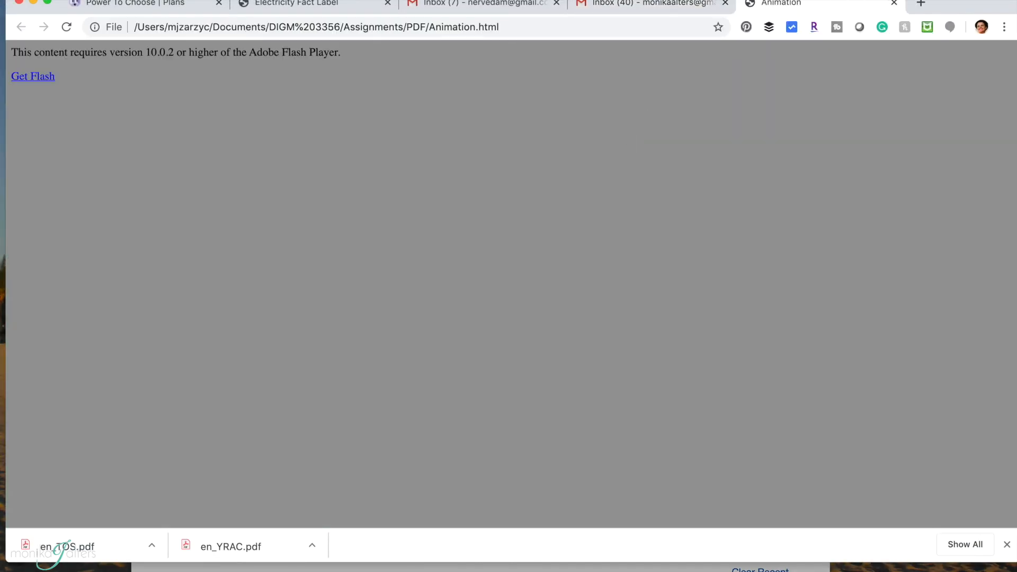
{"action": "left_click", "coordinate": [894, 3]}
{"action": "left_click", "coordinate": [33, 2]}
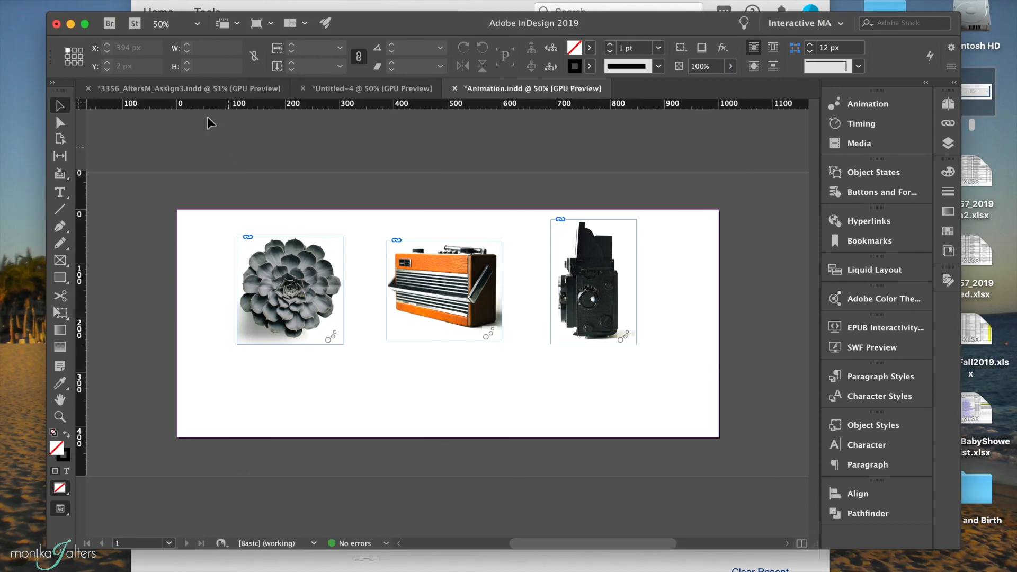
Switch to the Assign3 document and delete the large empty frame and the succulent, radio and camera images on page 4.
{"action": "left_click", "coordinate": [192, 89]}
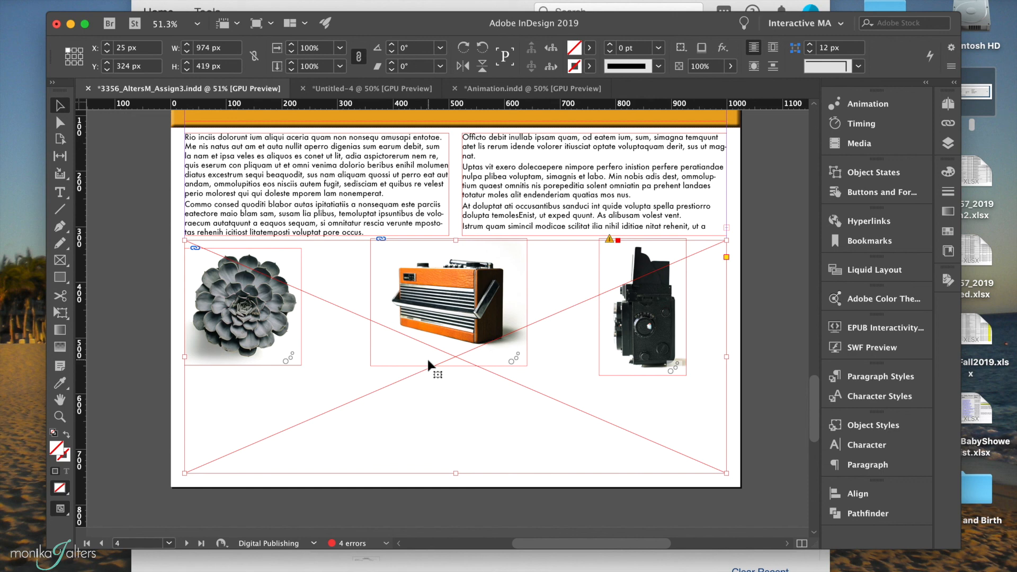
{"action": "key", "text": "Delete"}
{"action": "left_click", "coordinate": [278, 331]}
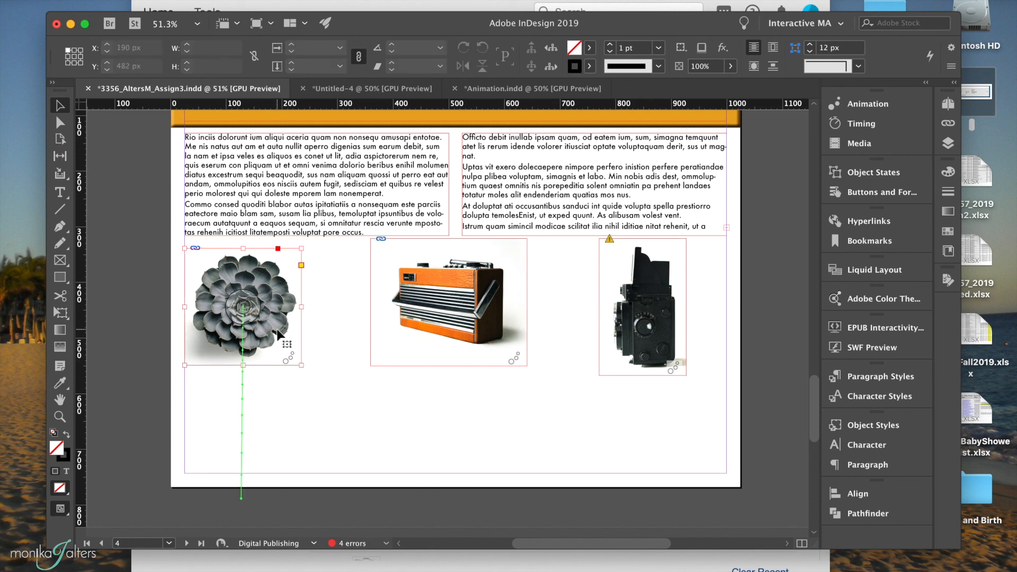
{"action": "key", "text": "Delete"}
{"action": "left_click", "coordinate": [445, 299]}
{"action": "key", "text": "Delete"}
{"action": "left_click", "coordinate": [631, 310]}
{"action": "key", "text": "Delete"}
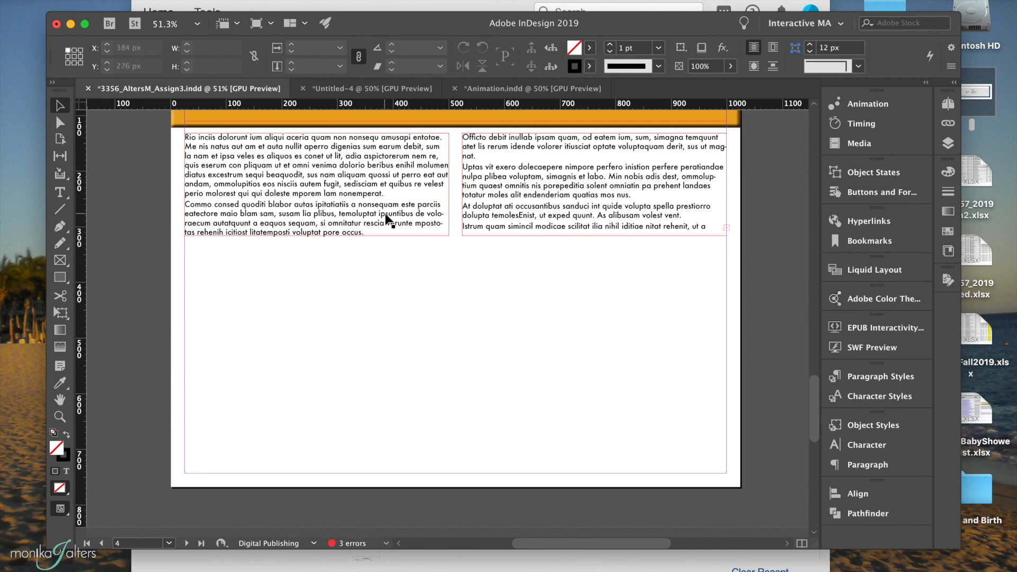
Place Animation.swf from the PDF folder below the text columns on page 4, at about X 10 px, Y 324 px.
{"action": "key", "text": "super+d"}
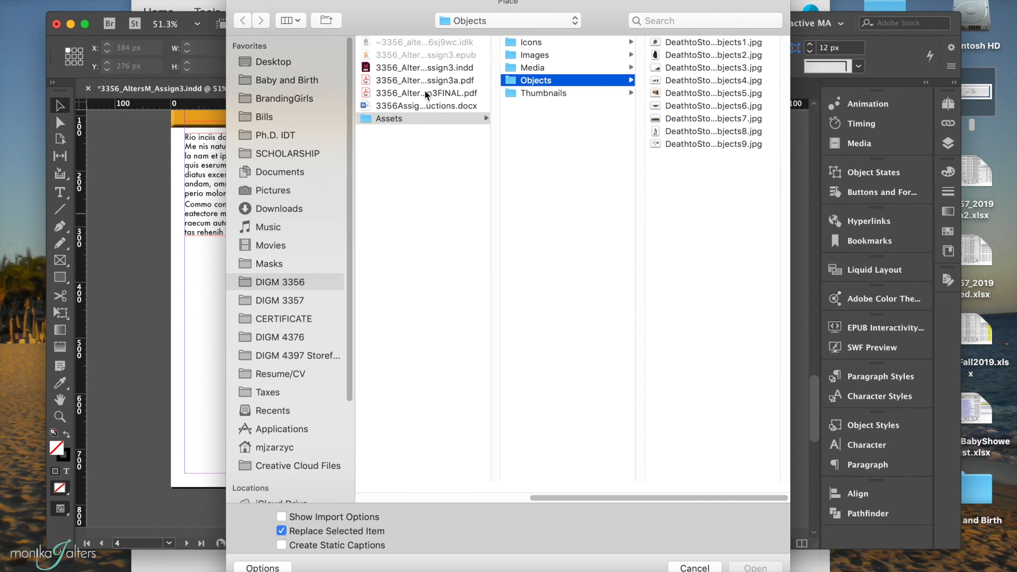
{"action": "scroll", "coordinate": [405, 64], "scroll_direction": "left", "scroll_amount": 5}
{"action": "left_click", "coordinate": [487, 82]}
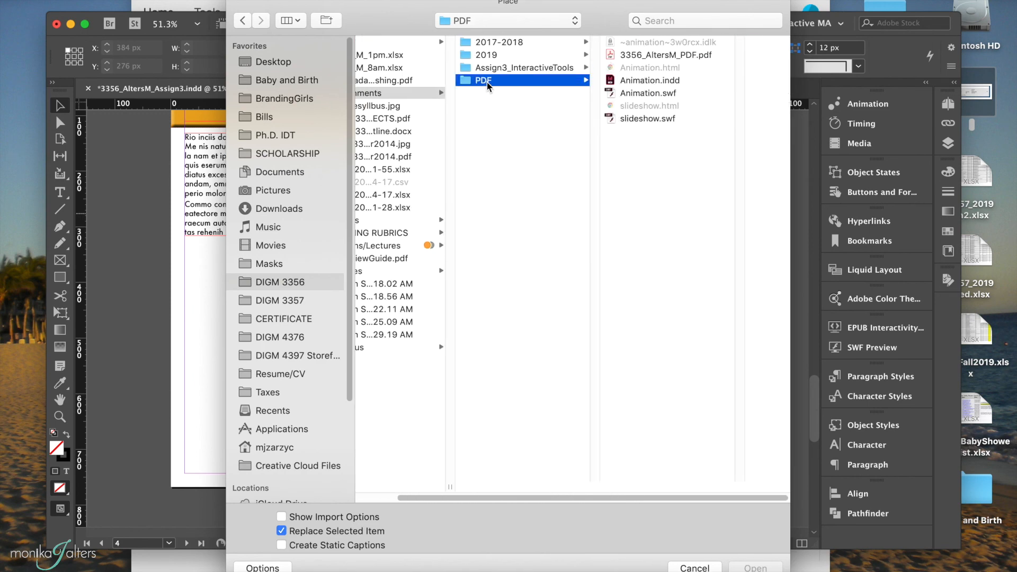
{"action": "left_click", "coordinate": [641, 96]}
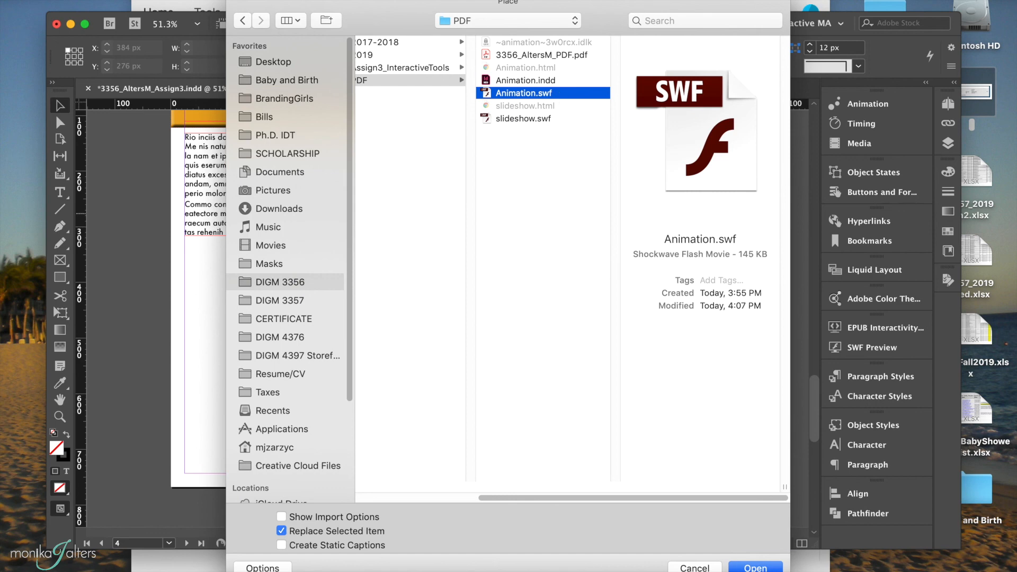
{"action": "left_click", "coordinate": [755, 567]}
{"action": "left_click", "coordinate": [177, 245]}
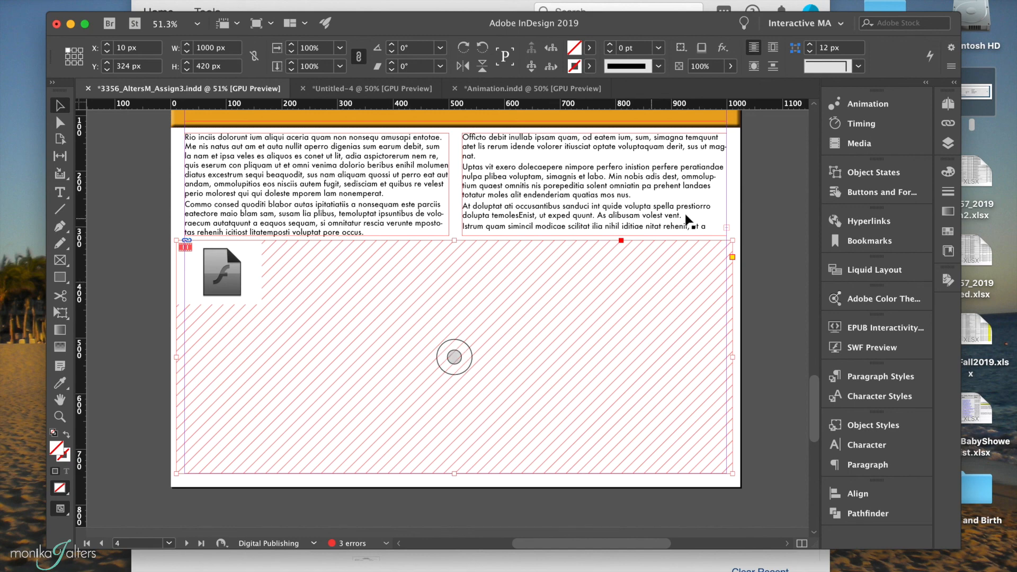
Play page 4 in the SWF Preview to check the placed animation, and close the preview.
{"action": "left_click", "coordinate": [879, 348]}
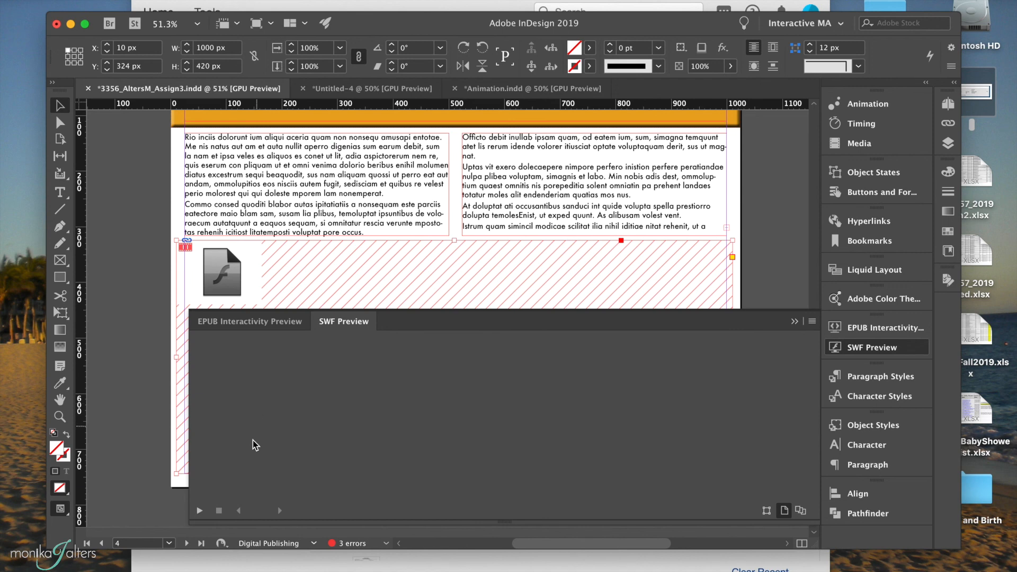
{"action": "left_click", "coordinate": [199, 511]}
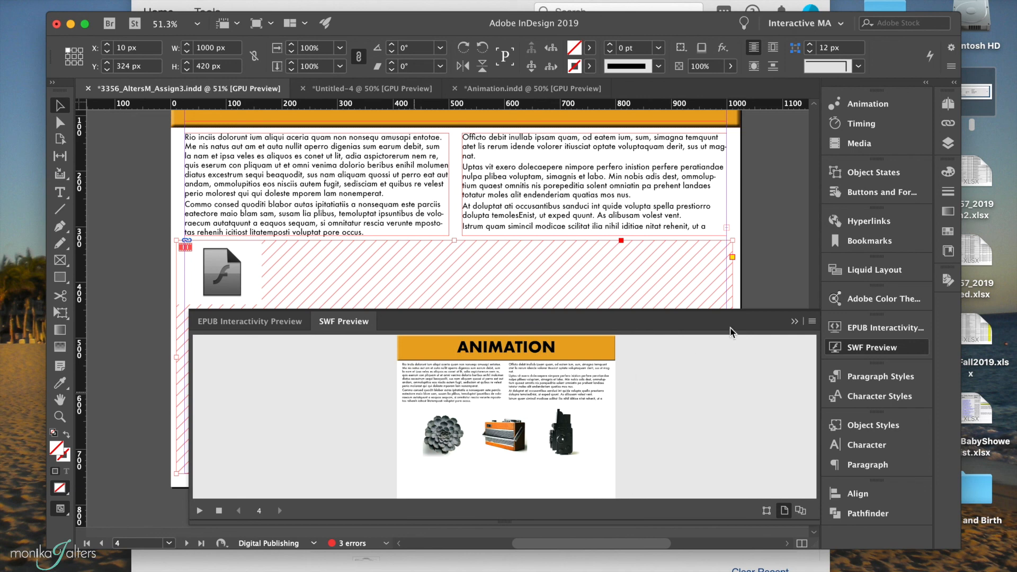
{"action": "left_click", "coordinate": [795, 320]}
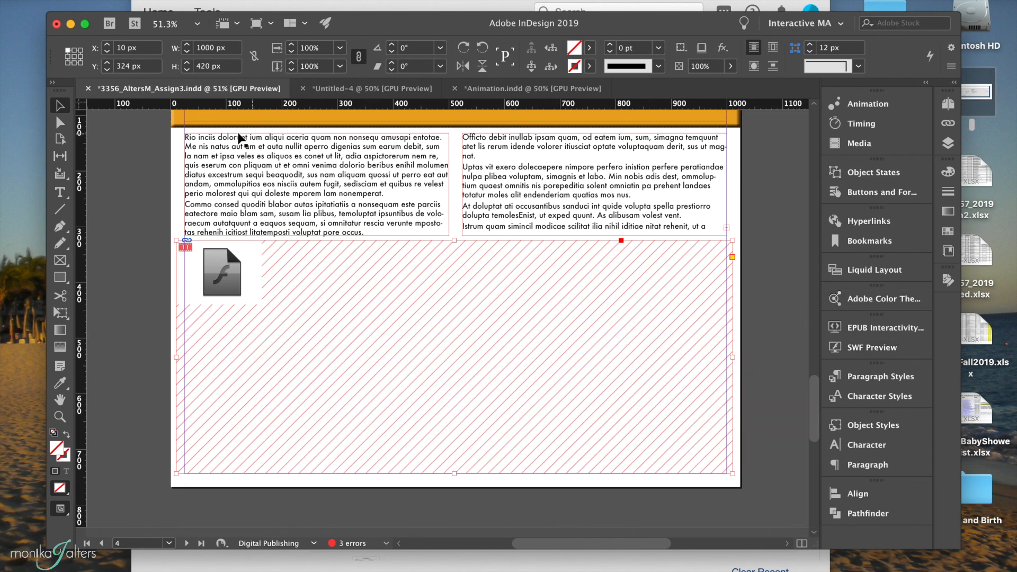
Export the document as Adobe PDF (Interactive) over the existing assignment PDF in the PDF folder, accepting the clipped-elements and overset-text warnings.
{"action": "left_click", "coordinate": [98, 0]}
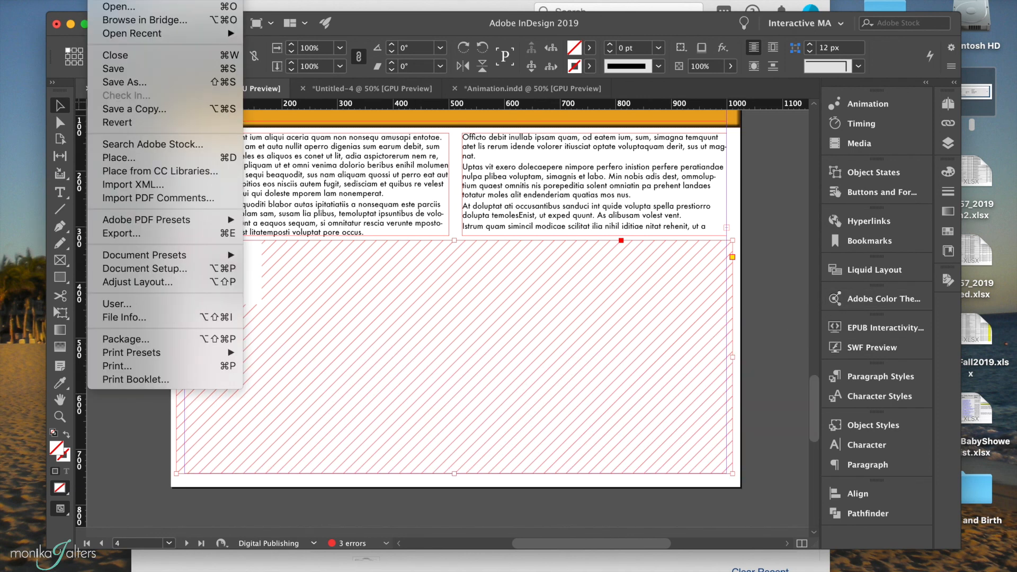
{"action": "left_click", "coordinate": [122, 235]}
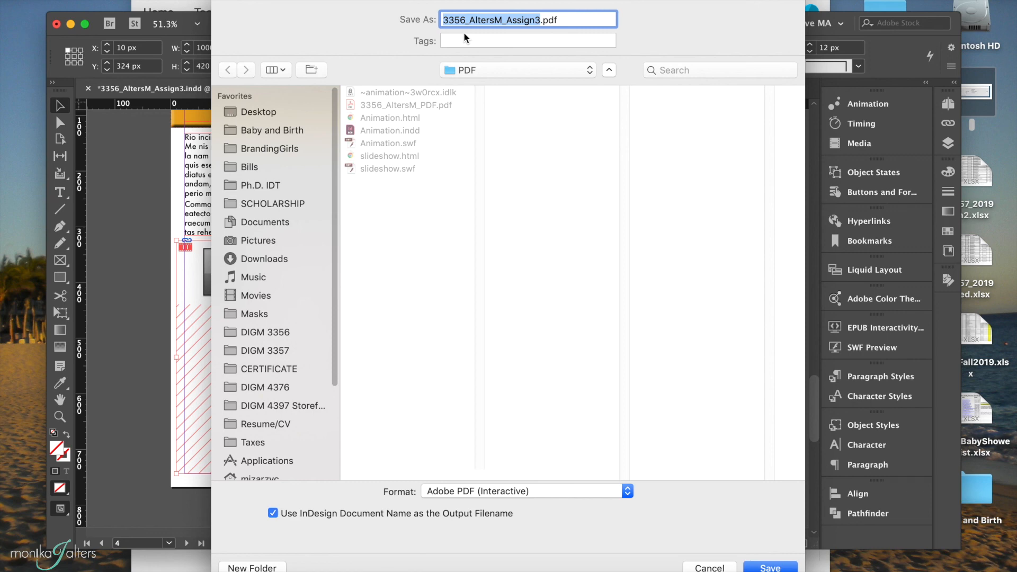
{"action": "left_click", "coordinate": [431, 105]}
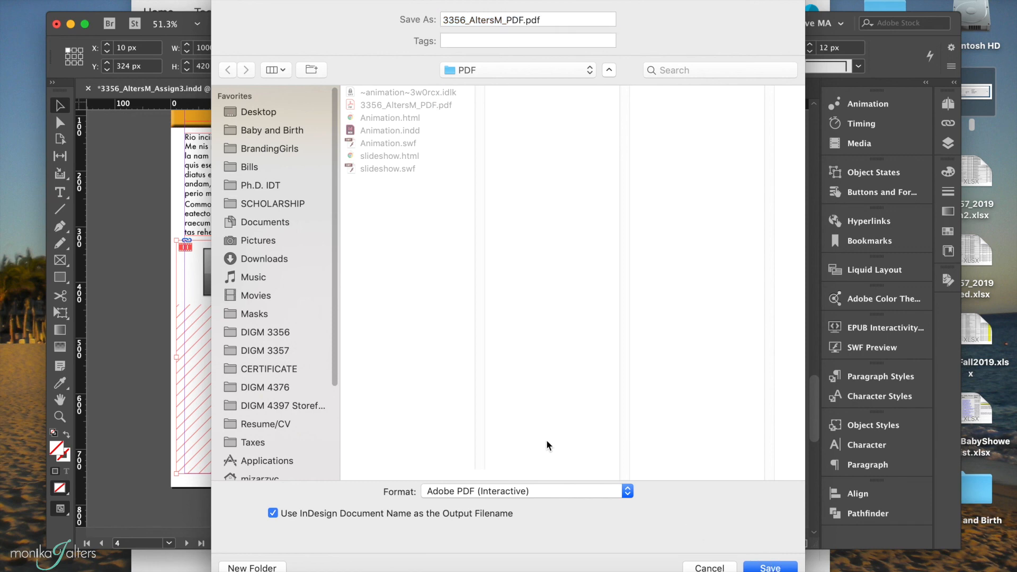
{"action": "left_click", "coordinate": [488, 496]}
{"action": "left_click", "coordinate": [492, 494]}
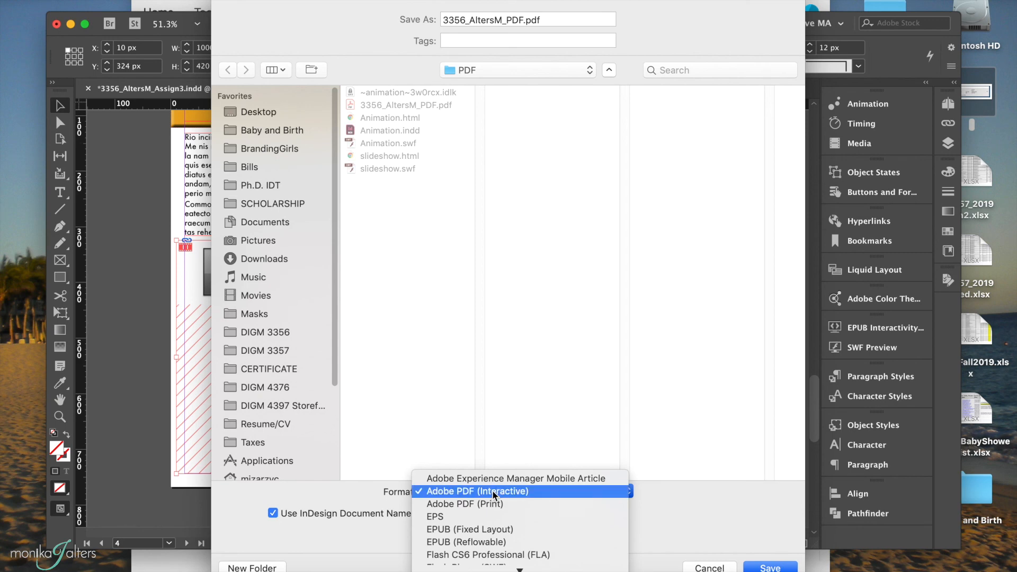
{"action": "key", "text": "Return"}
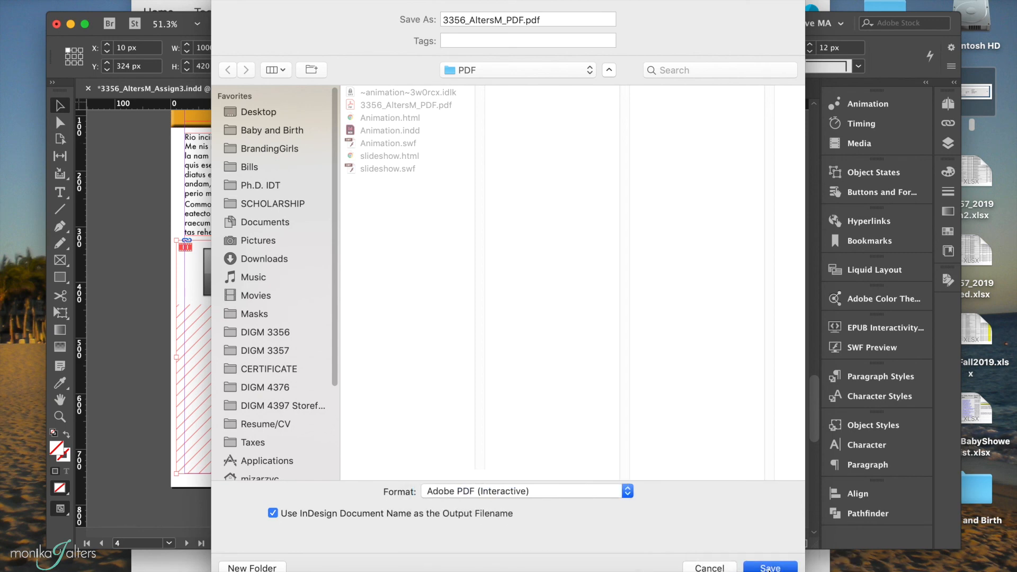
{"action": "left_click", "coordinate": [609, 86]}
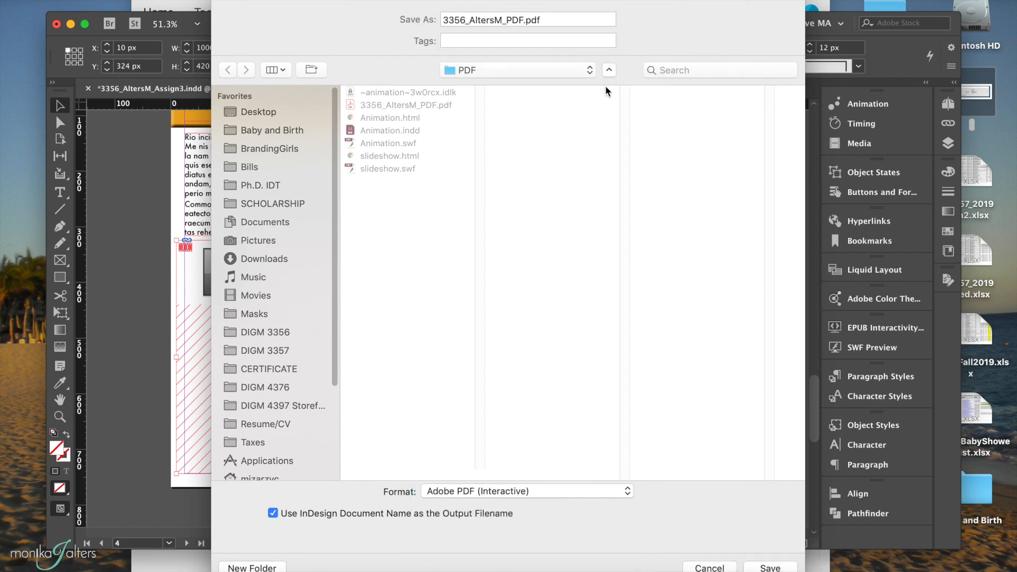
{"action": "left_click", "coordinate": [684, 467]}
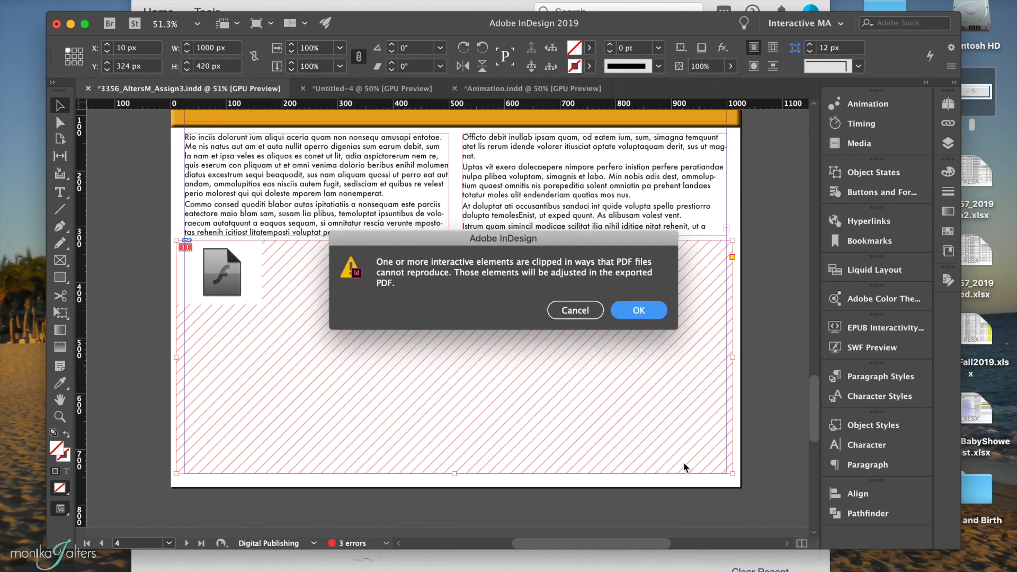
{"action": "left_click", "coordinate": [642, 309]}
{"action": "left_click", "coordinate": [632, 328]}
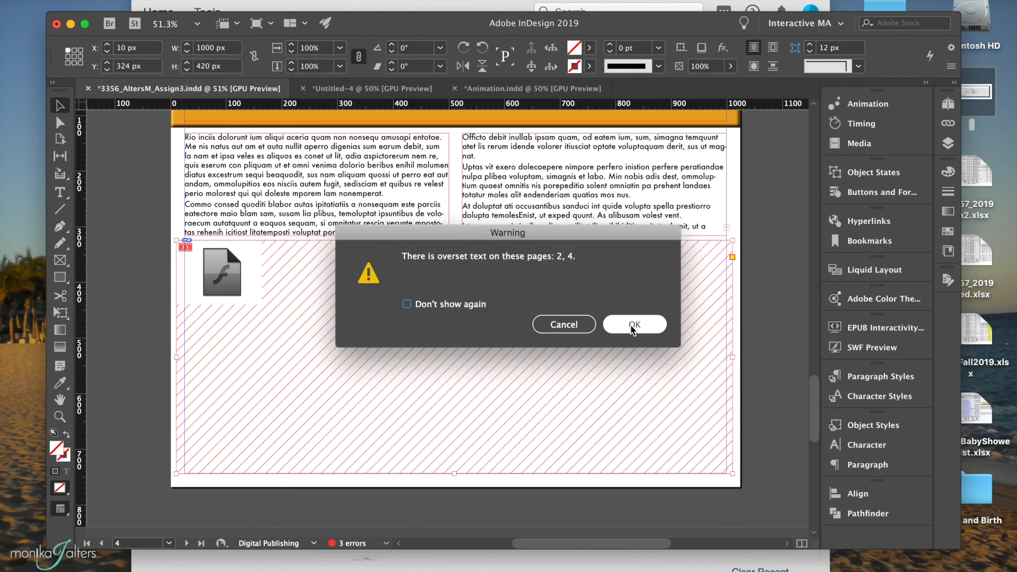
{"action": "left_click", "coordinate": [634, 312]}
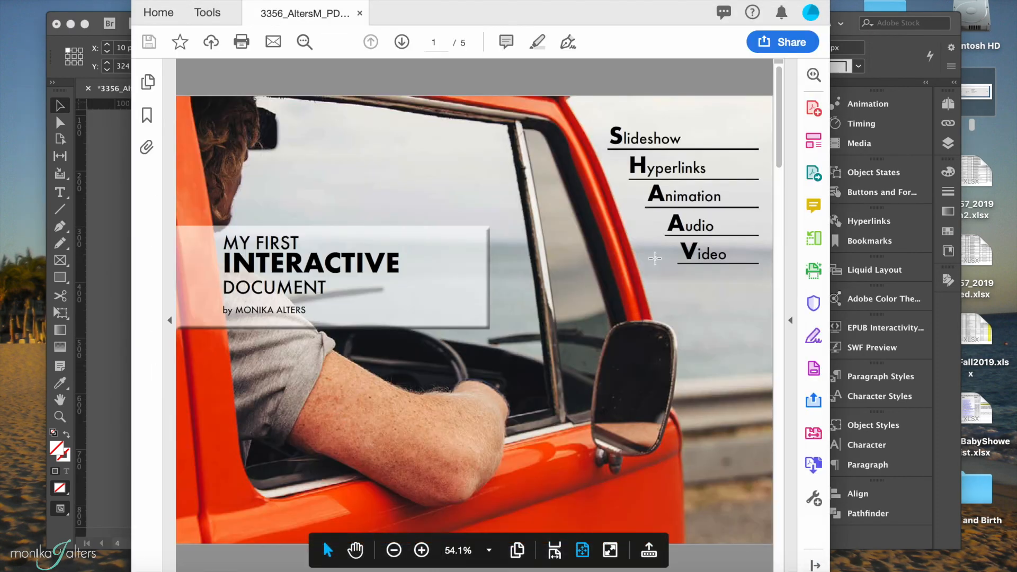
Follow the Animation link on the exported PDF's cover page and activate the Flash content on page 4.
{"action": "left_click", "coordinate": [679, 196]}
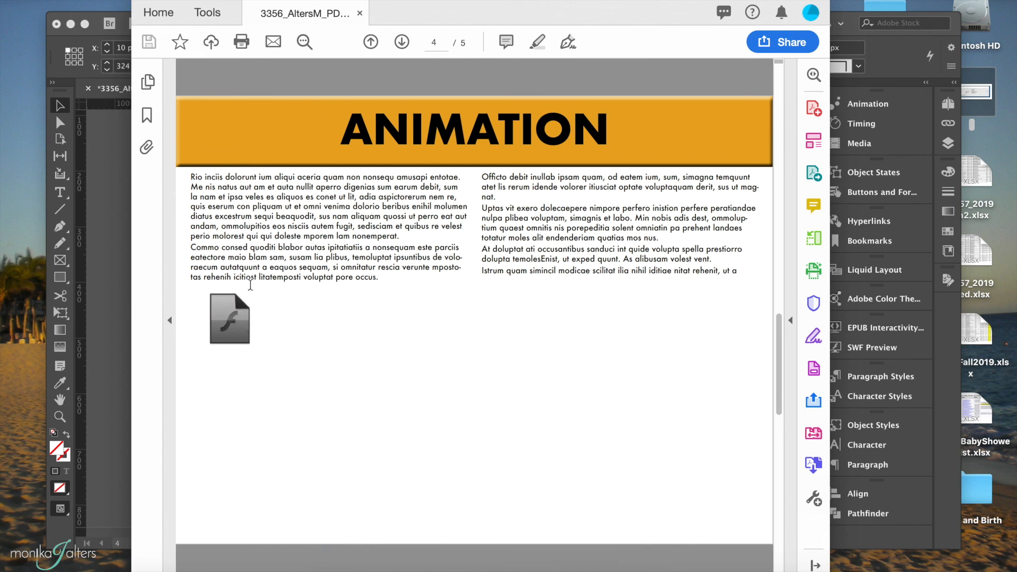
{"action": "left_click", "coordinate": [229, 322]}
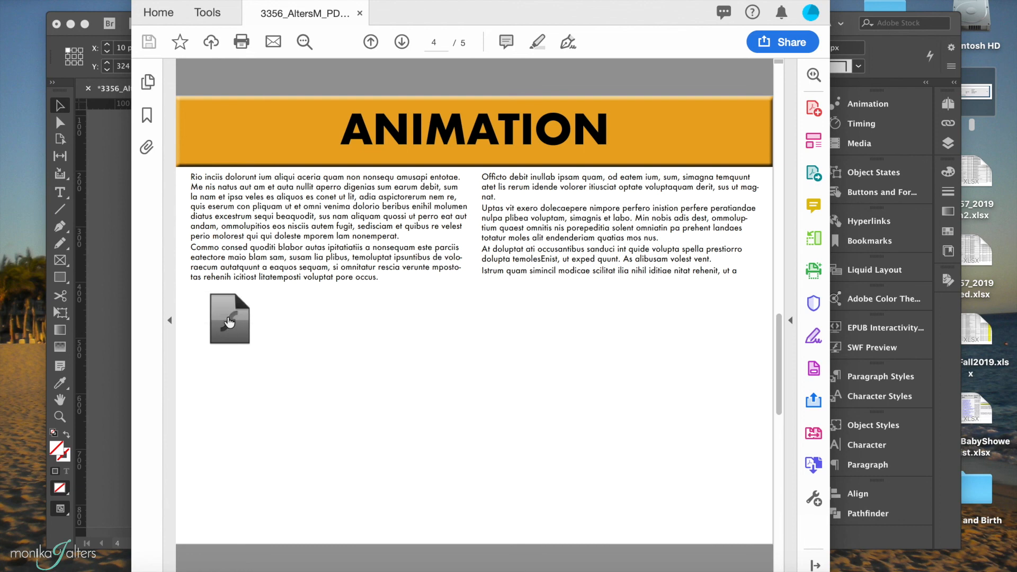